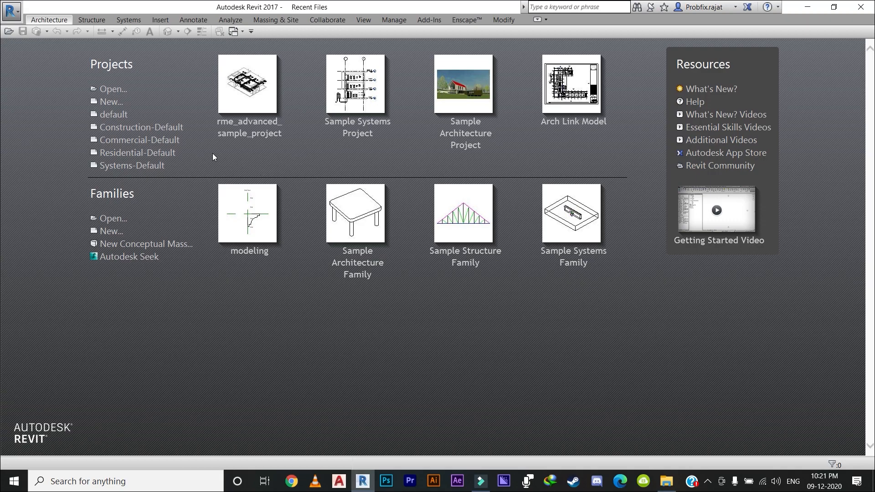
- Create a new project based on the Systems-Default template
click(117, 101)
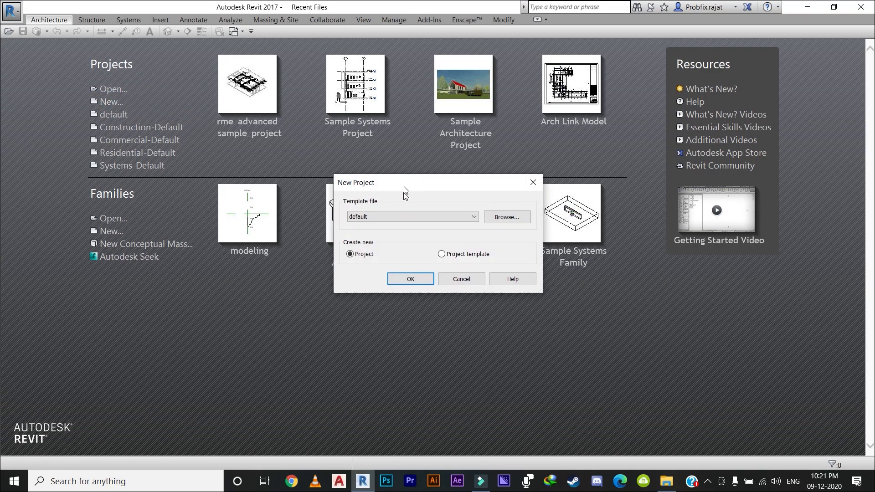
click(404, 215)
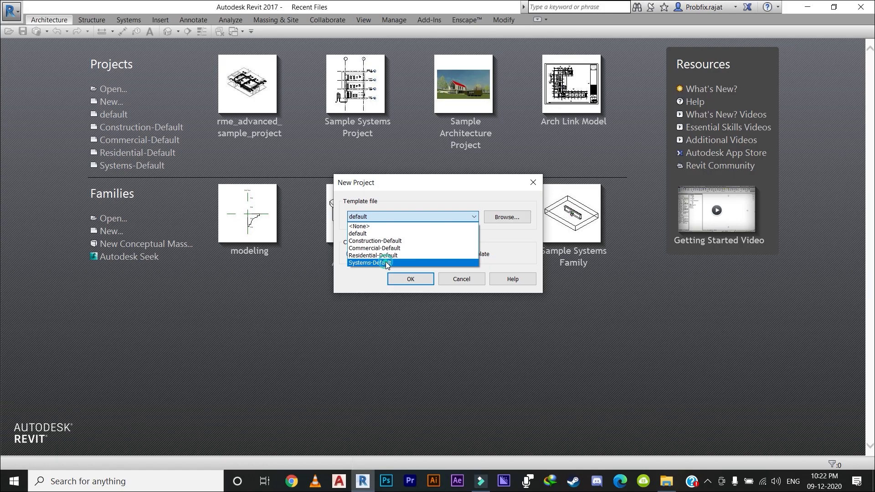
click(385, 263)
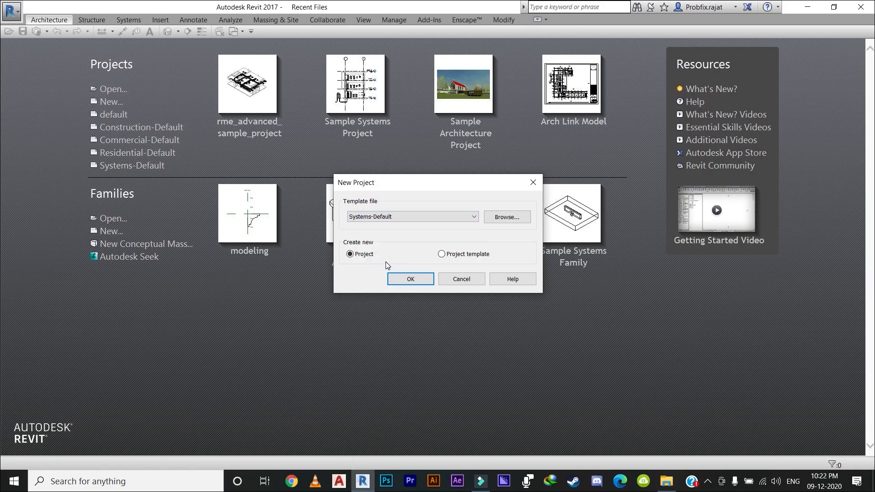
click(411, 280)
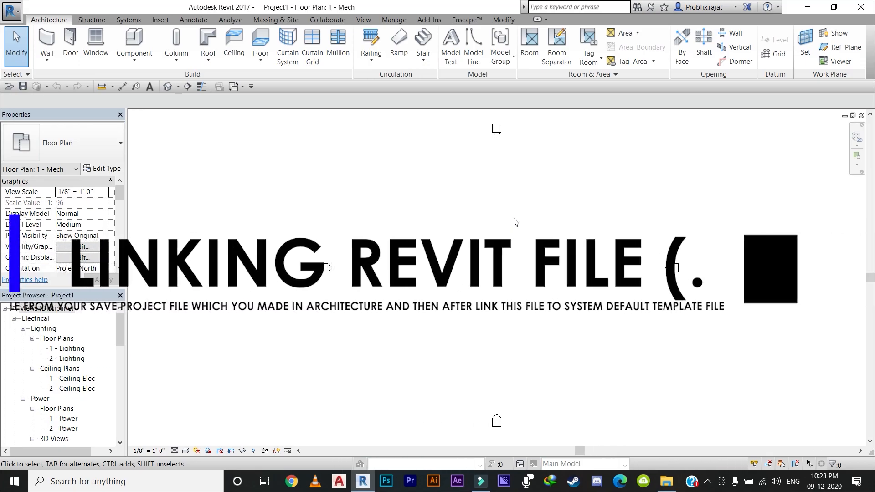
- Start linking a Revit model and select the Practice 1 file from New folder inside My Projects on the desktop
click(163, 21)
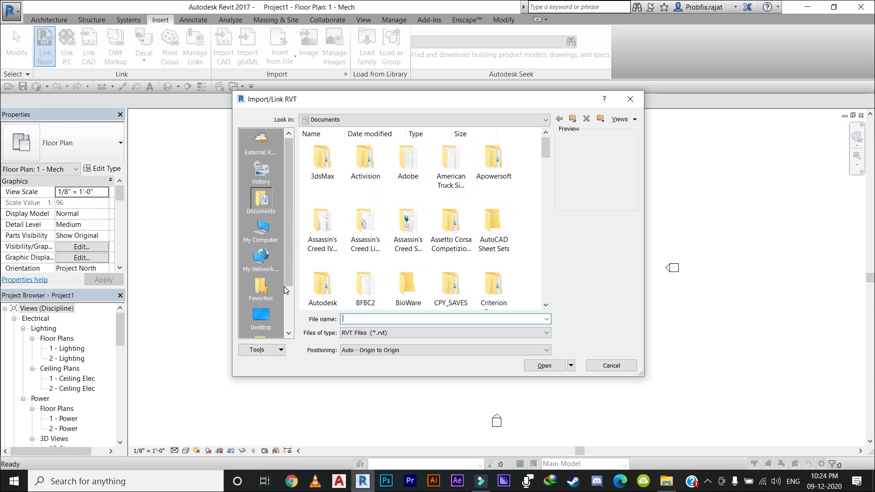
click(260, 318)
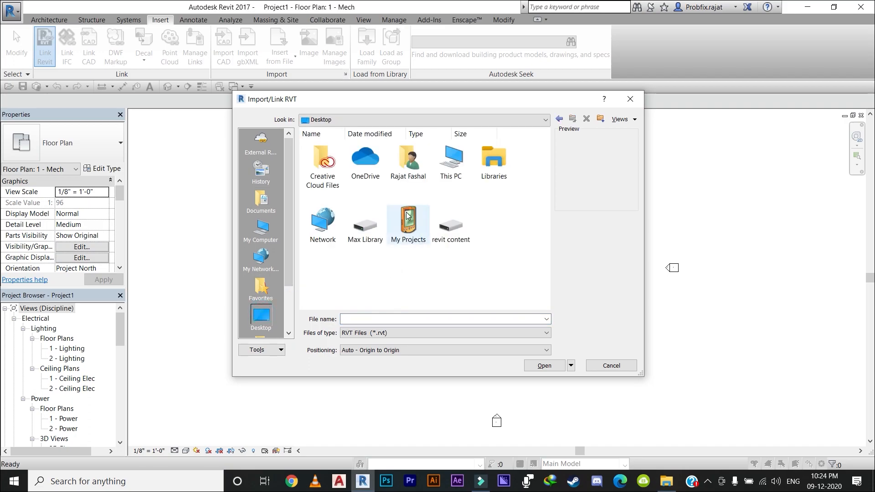
double_click(407, 216)
scroll(415, 235, down, 2)
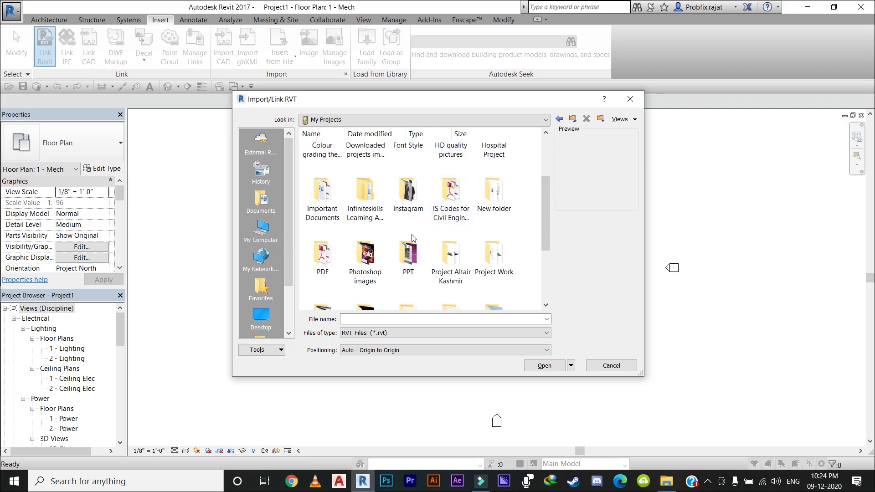
click(496, 203)
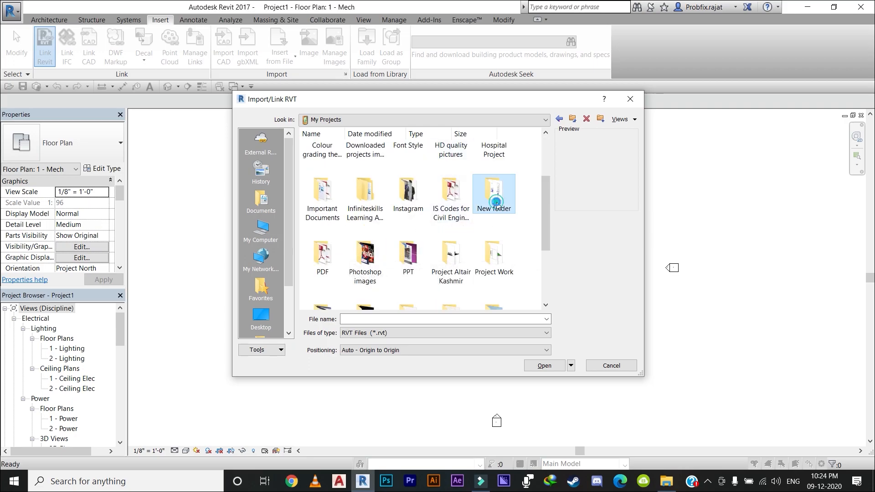
double_click(496, 203)
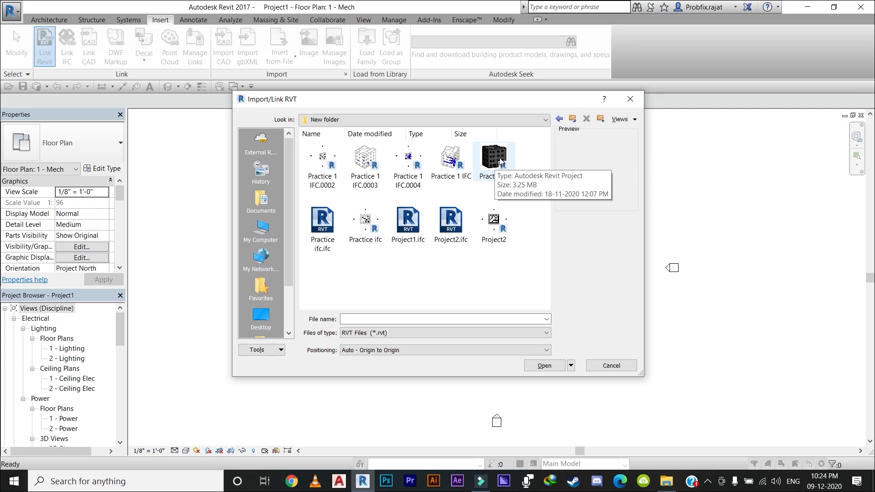
click(500, 157)
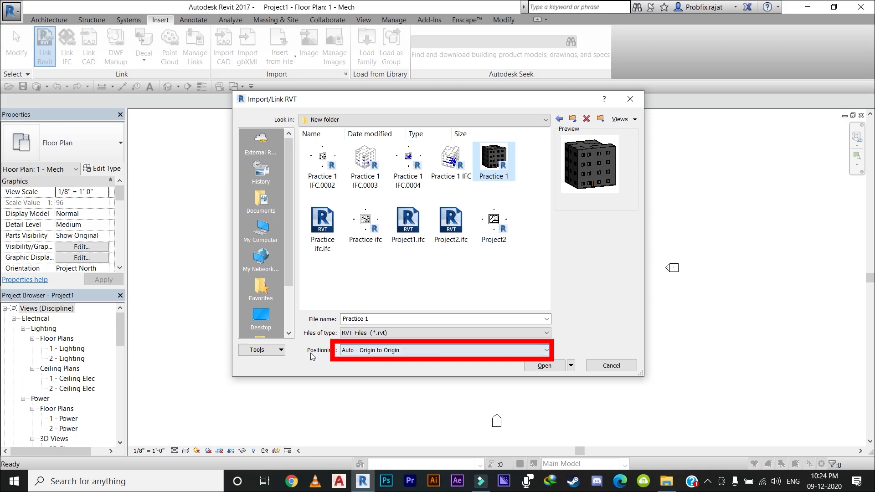
- Set the link positioning to Auto - Center to Center and bring the Practice 1 model into the project
click(366, 354)
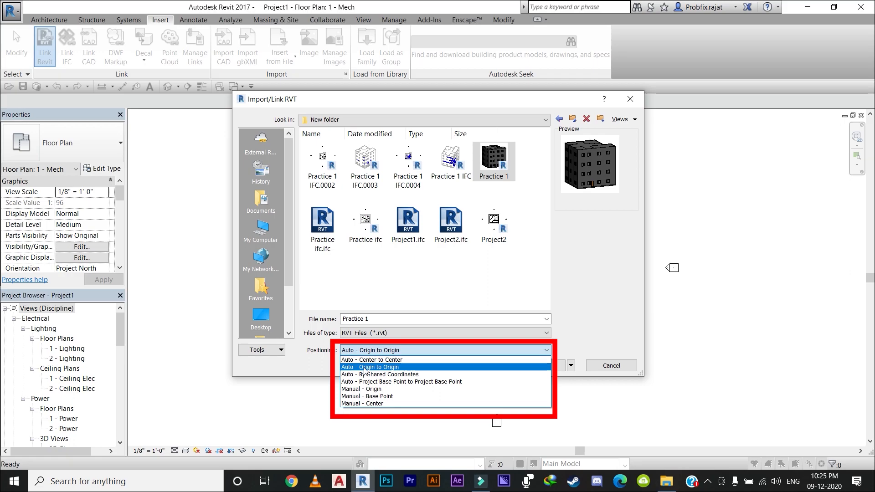
click(387, 360)
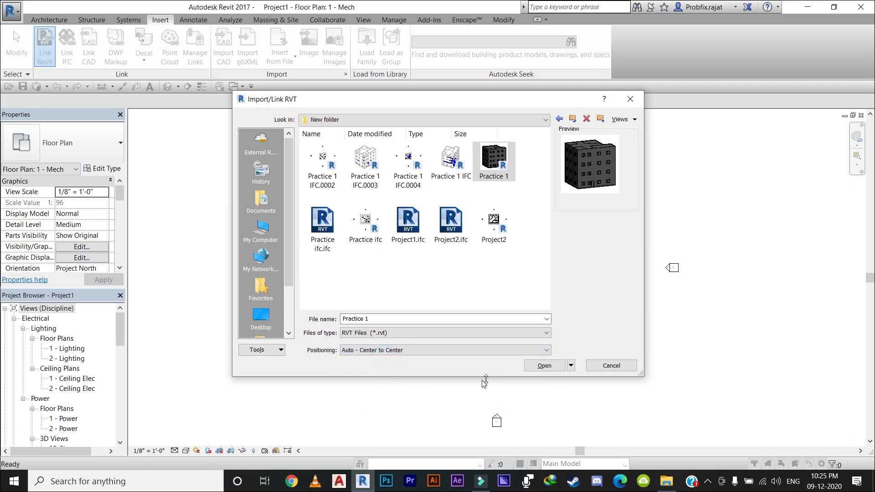
click(548, 368)
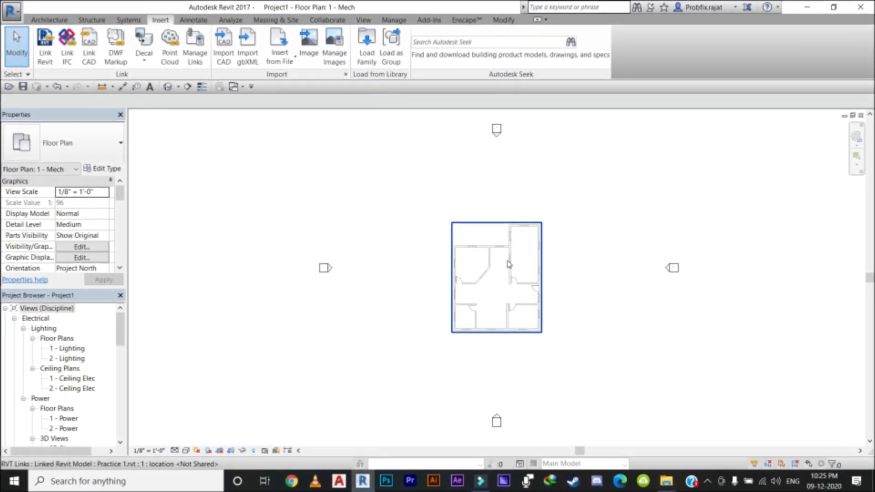
- Inspect the linked Practice 1 model in the 1 - Mech floor plan, selecting it briefly and clearing the selection
scroll(508, 261, up, 3)
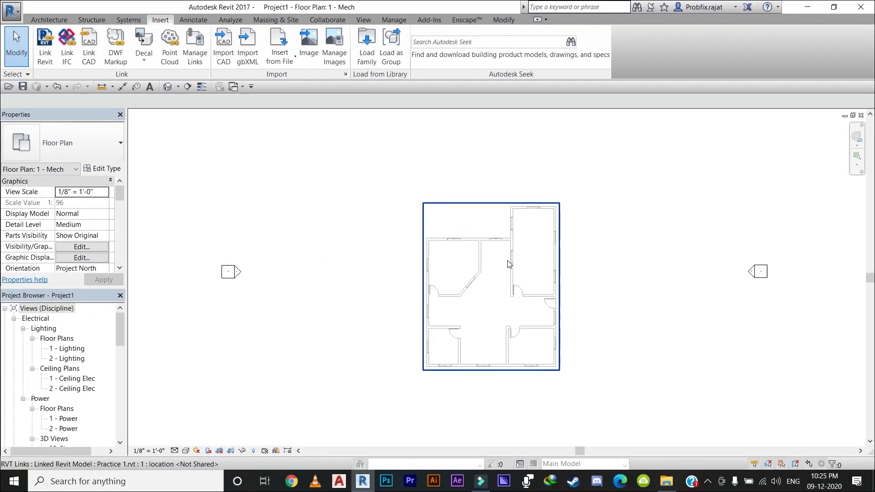
scroll(534, 293, up, 2)
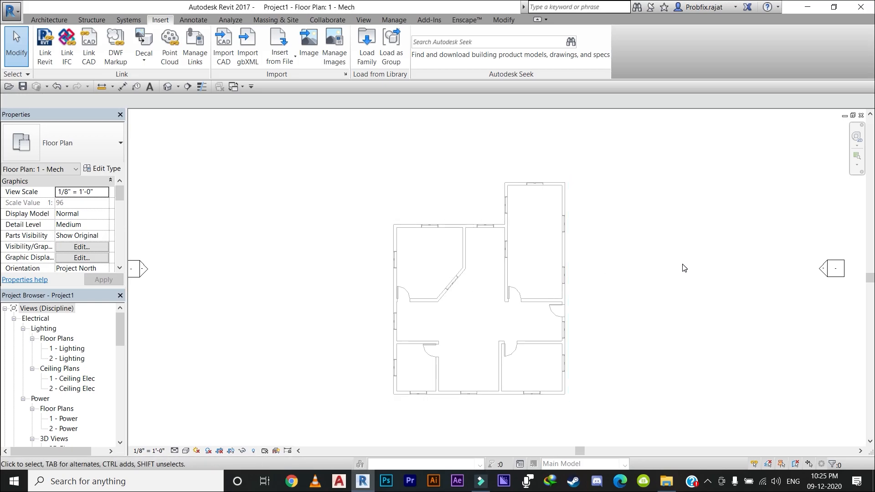
scroll(435, 229, up, 3)
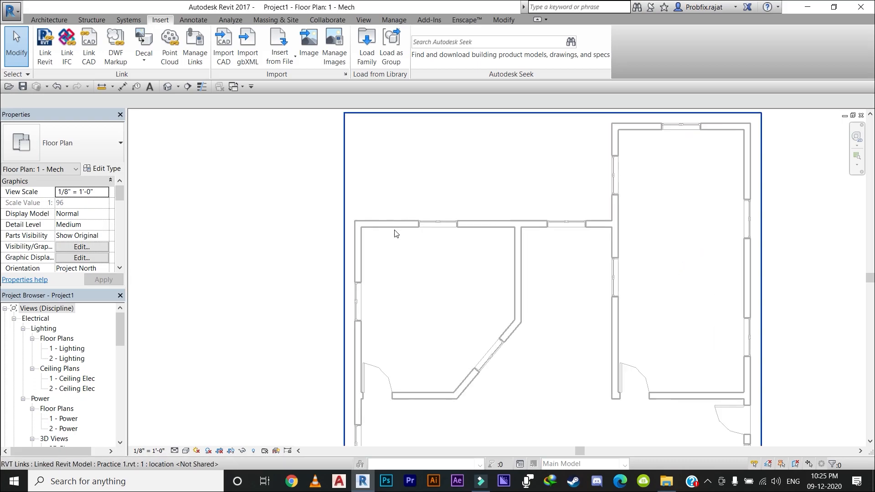
click(351, 220)
scroll(228, 240, down, 4)
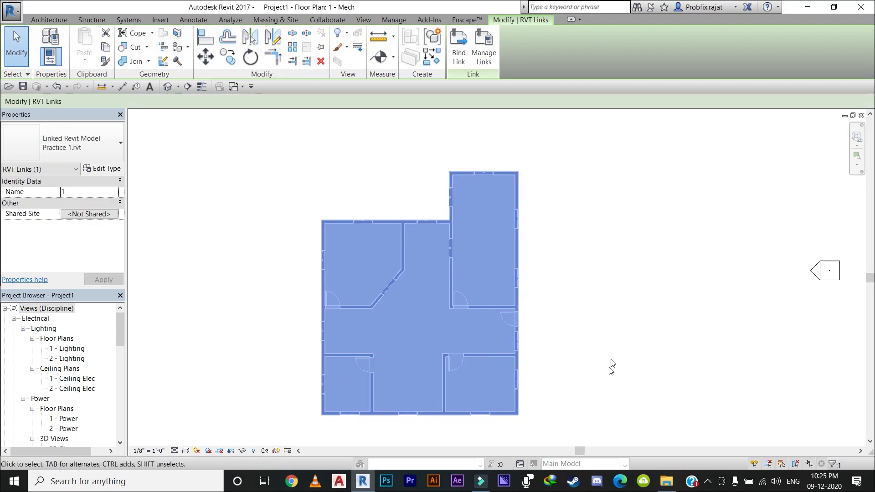
click(588, 259)
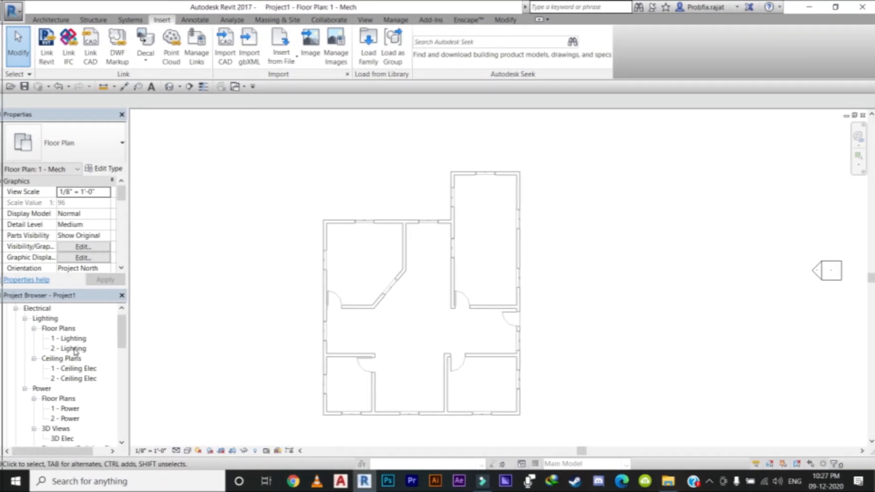
- Examine the Electrical and Mechanical view groups of the project, including their floor plans, ceiling plans, 3D views and elevations
scroll(73, 351, down, 1)
scroll(73, 351, up, 2)
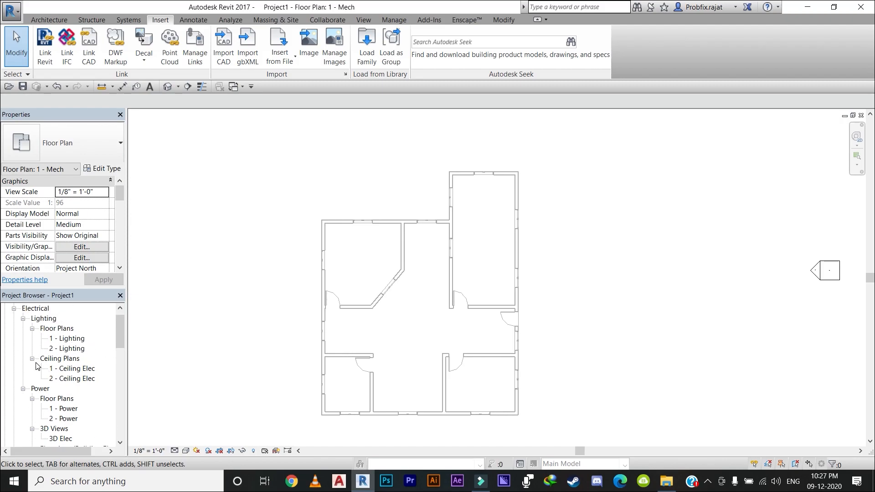
scroll(61, 349, down, 1)
scroll(69, 355, up, 1)
scroll(73, 362, down, 1)
scroll(68, 378, down, 6)
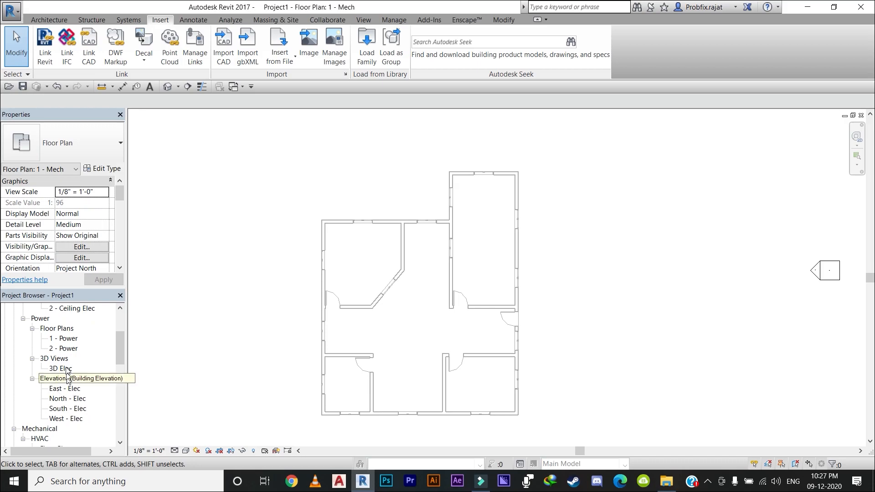
drag(119, 344, 122, 332)
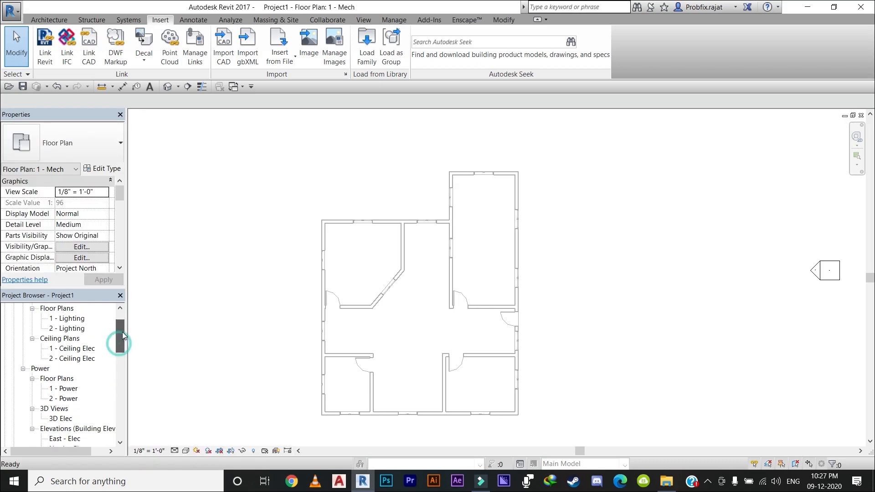
scroll(99, 358, up, 2)
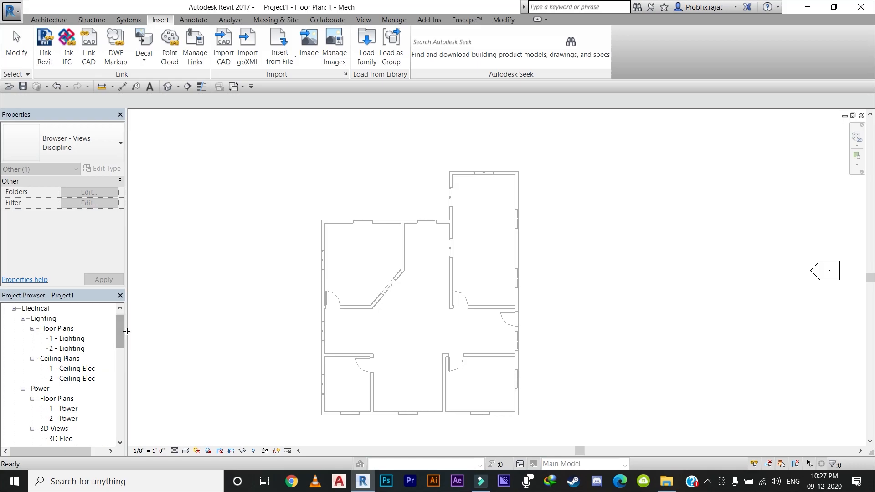
drag(119, 332, 119, 364)
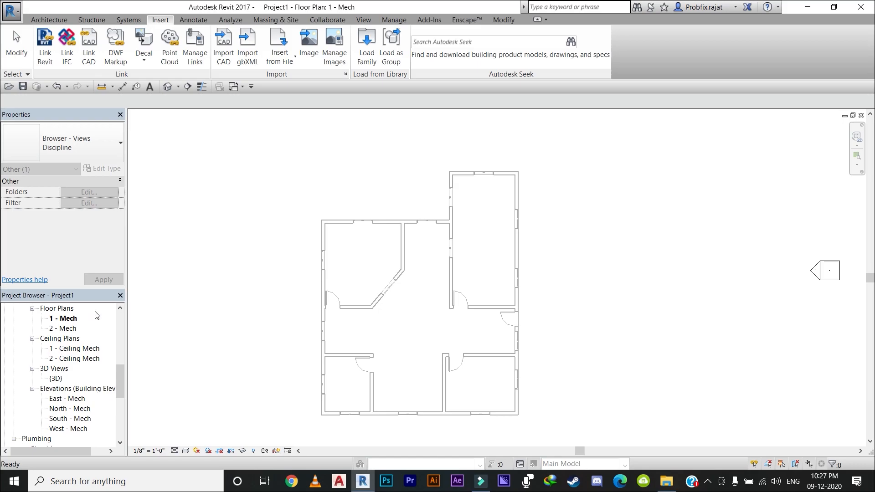
- Open the East - Mech elevation and compare the project's own levels with those of the linked model
scroll(82, 368, up, 1)
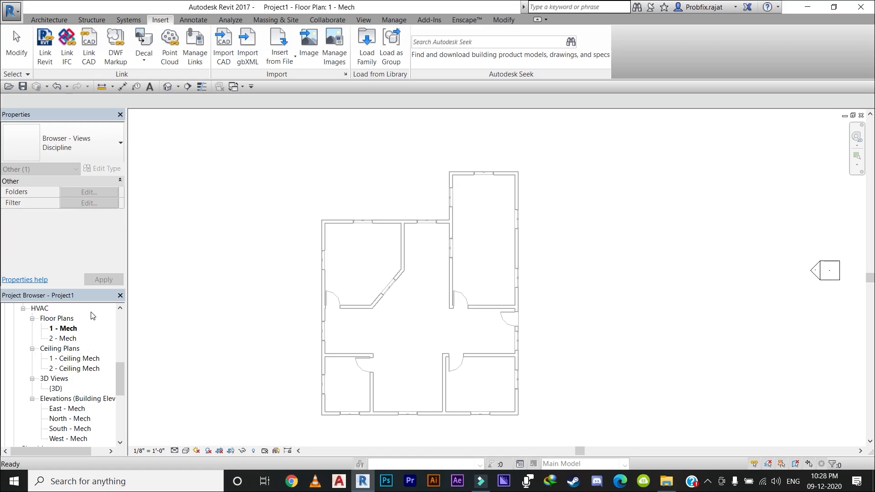
double_click(67, 409)
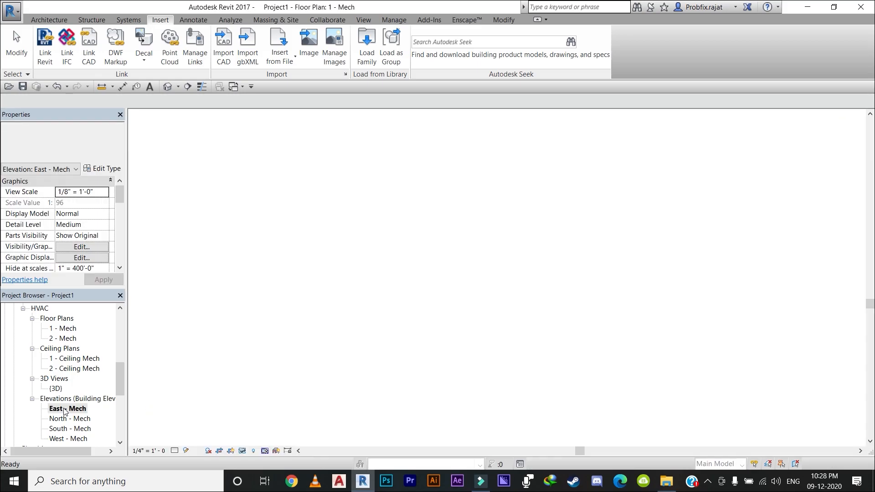
scroll(535, 311, down, 3)
middle_drag(534, 312, 464, 310)
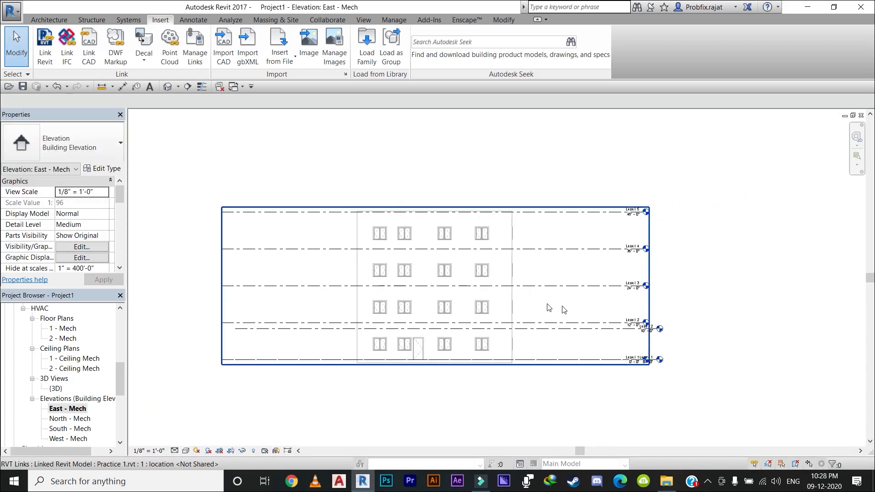
scroll(619, 311, up, 2)
scroll(659, 346, up, 2)
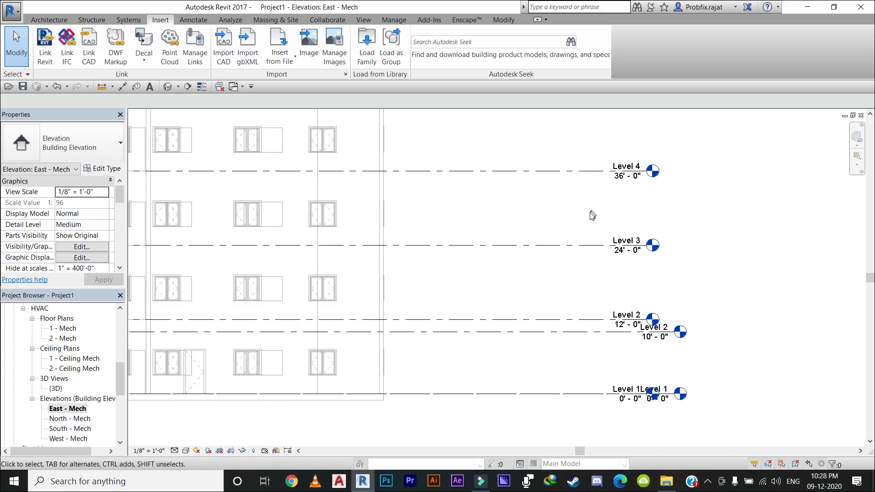
scroll(634, 205, down, 3)
scroll(630, 199, up, 2)
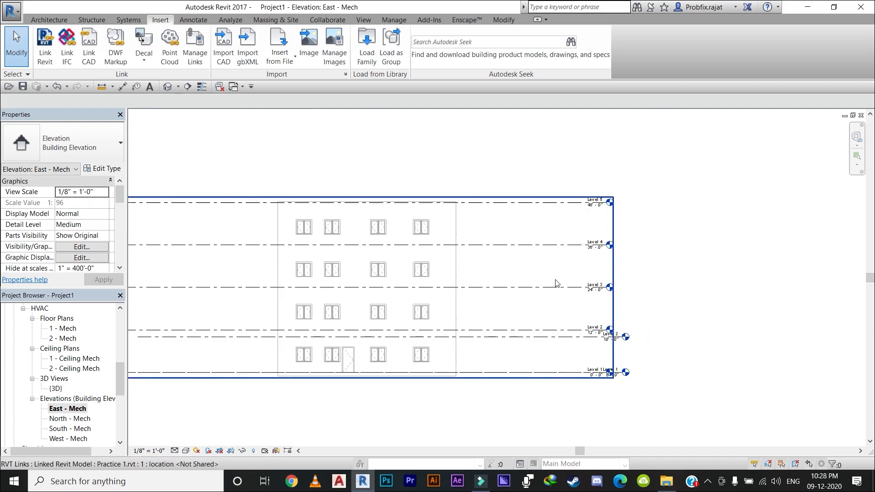
scroll(613, 372, up, 2)
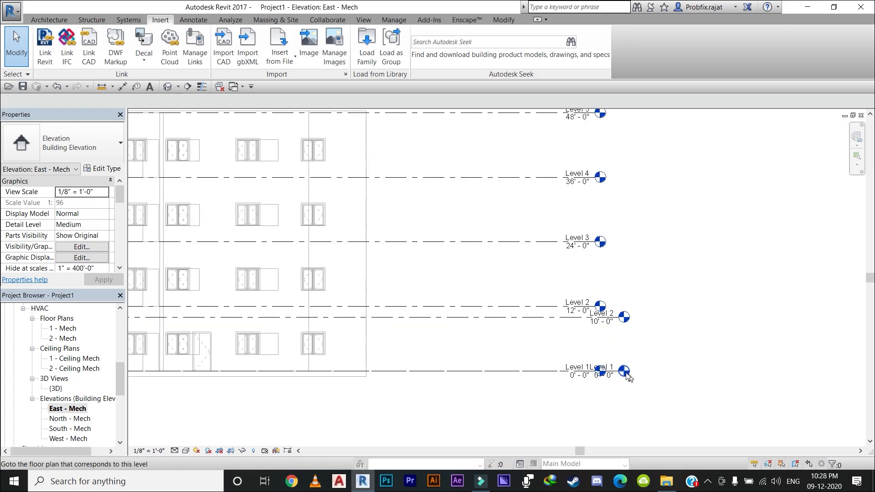
- Extend the head ends of the project's own Level 1 and Level 2 outward, clear of the linked model's level heads
click(620, 377)
scroll(620, 375, up, 2)
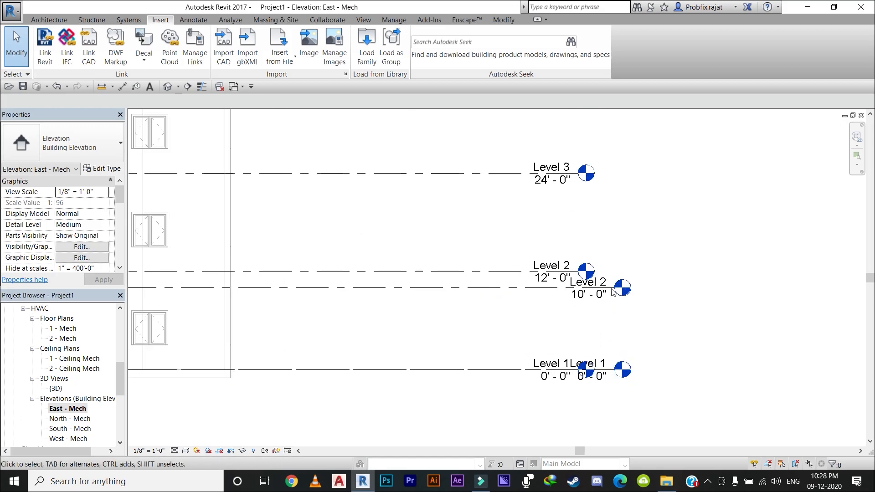
click(593, 290)
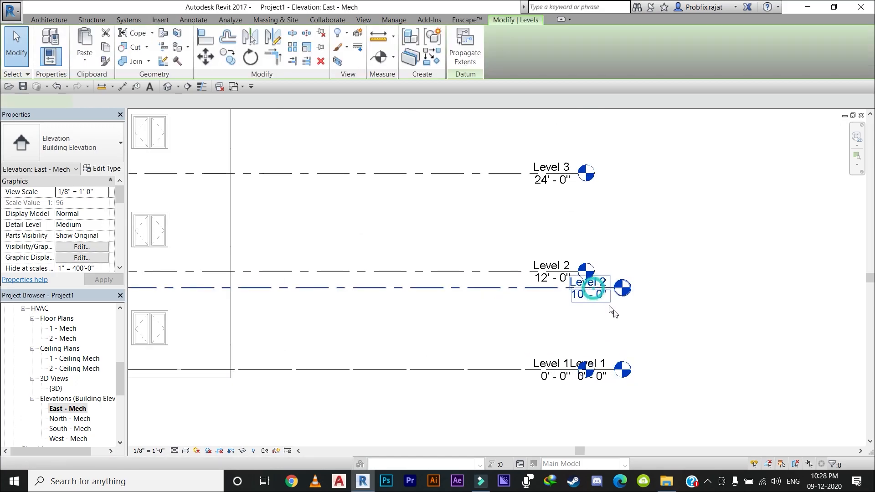
click(615, 371)
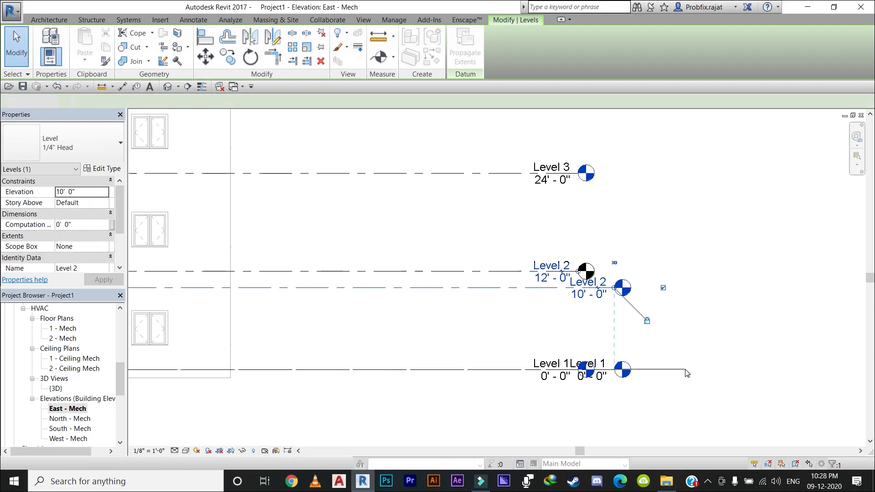
click(674, 391)
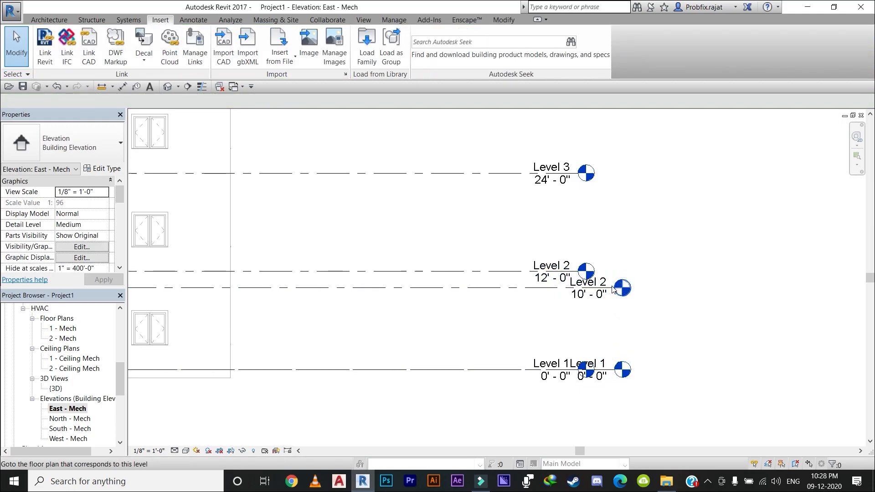
click(614, 290)
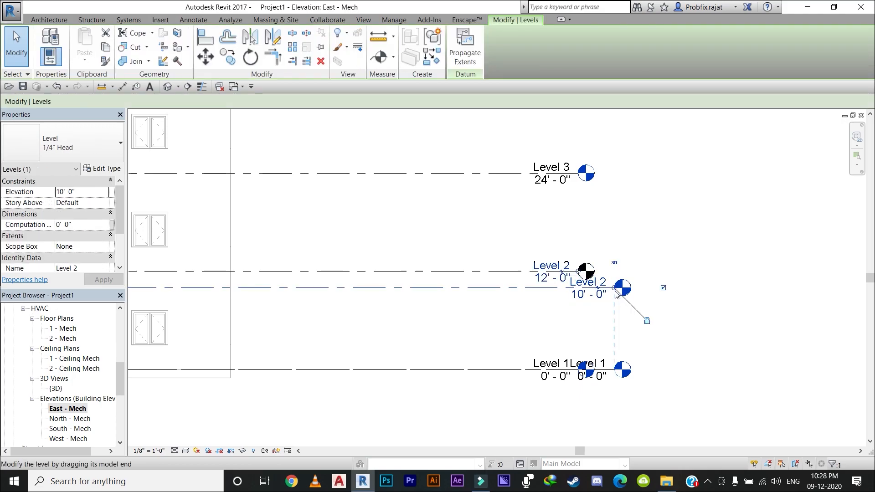
drag(615, 290, 742, 288)
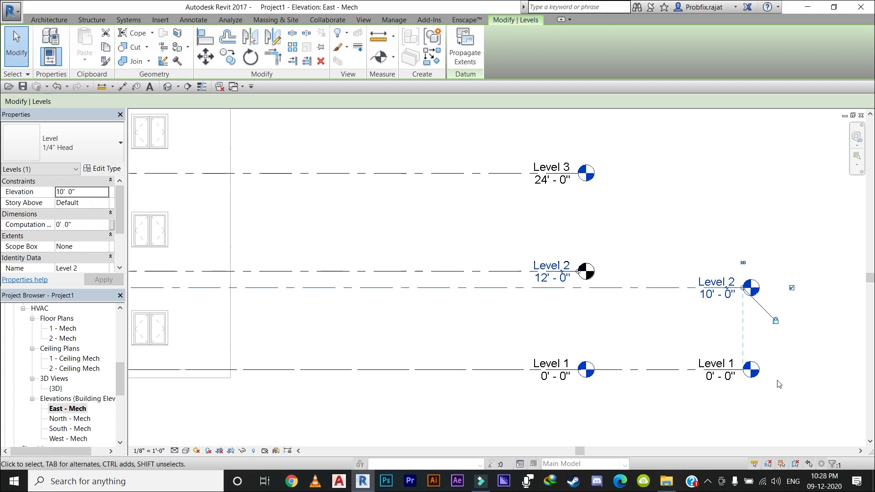
- Check which levels in the East - Mech elevation belong to the linked Practice 1 model by selecting the link, leaving nothing selected
click(782, 395)
scroll(521, 323, down, 2)
scroll(521, 323, down, 1)
middle_drag(523, 324, 623, 383)
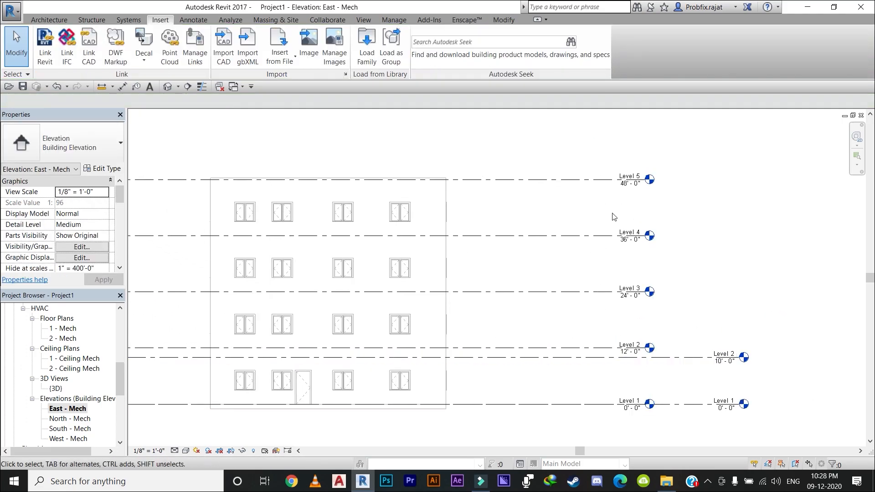
click(641, 182)
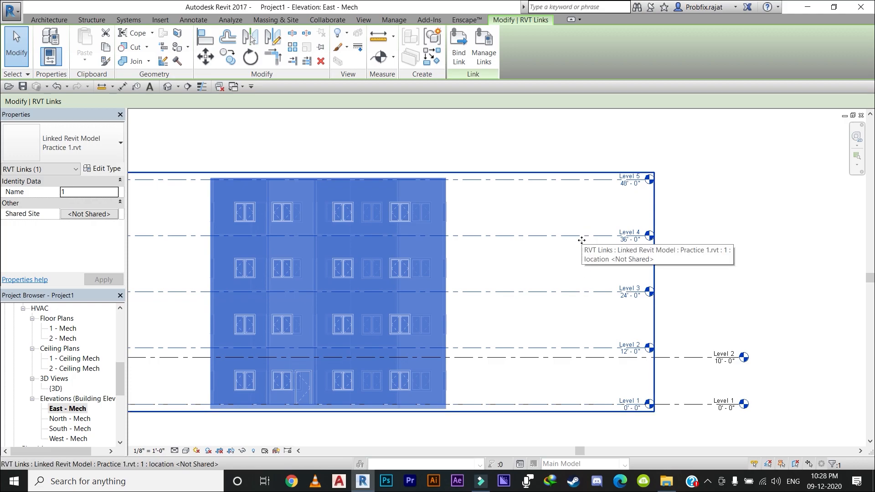
click(744, 207)
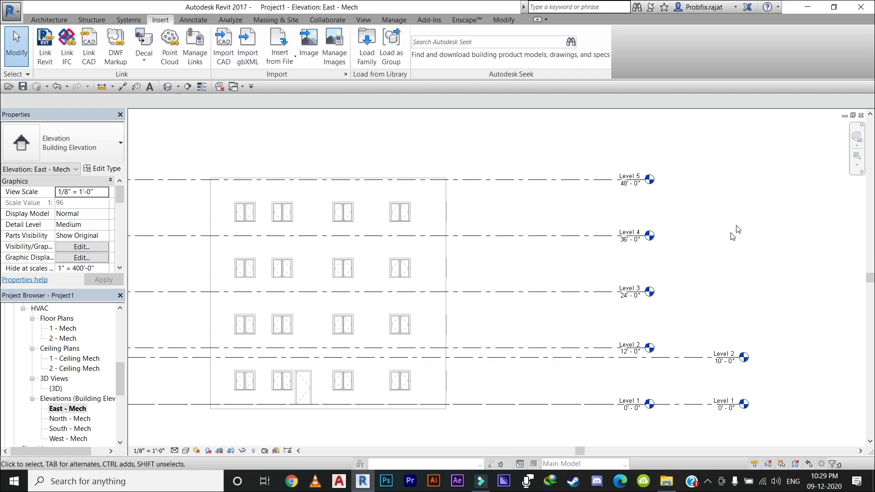
- Compare the elevations of the project's own Level 1 and Level 2 with the linked model's five levels
scroll(597, 364, up, 3)
scroll(672, 138, down, 1)
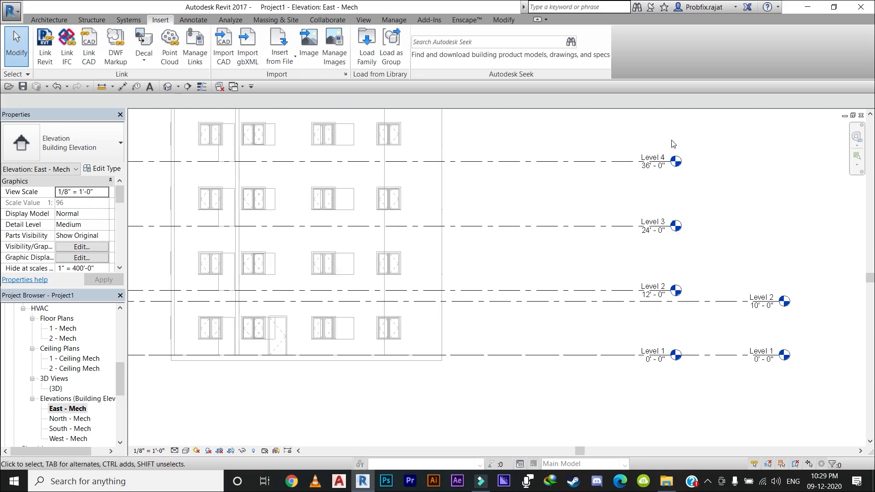
middle_drag(672, 140, 666, 267)
scroll(622, 319, down, 2)
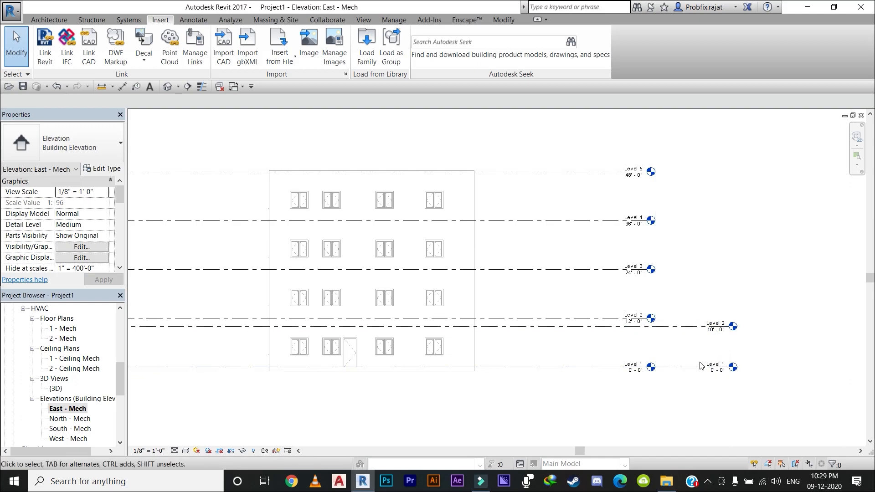
scroll(698, 362, up, 2)
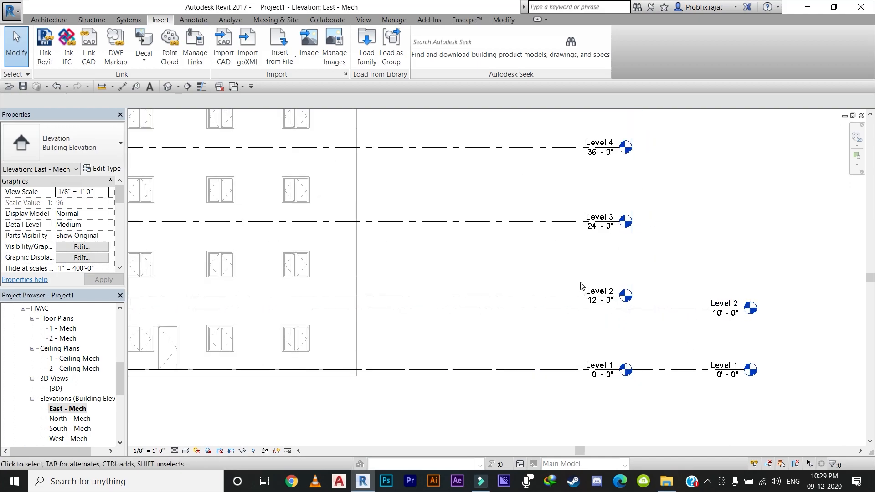
scroll(643, 296, down, 2)
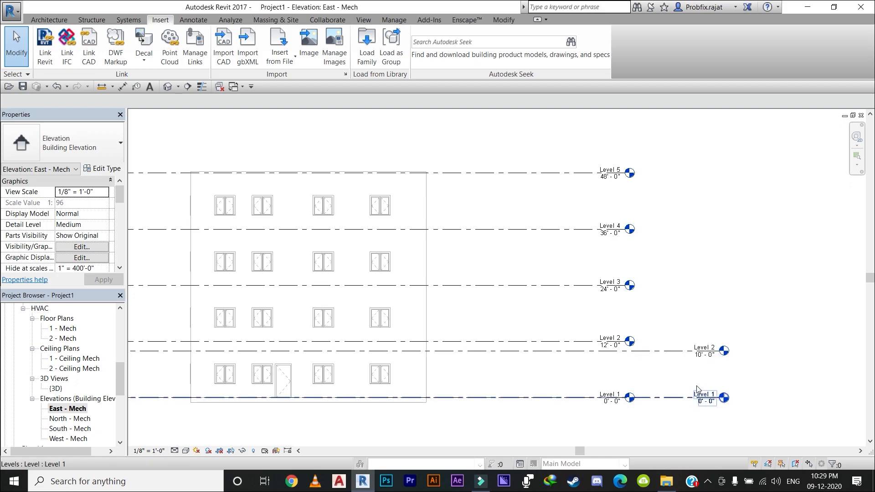
scroll(694, 385, up, 1)
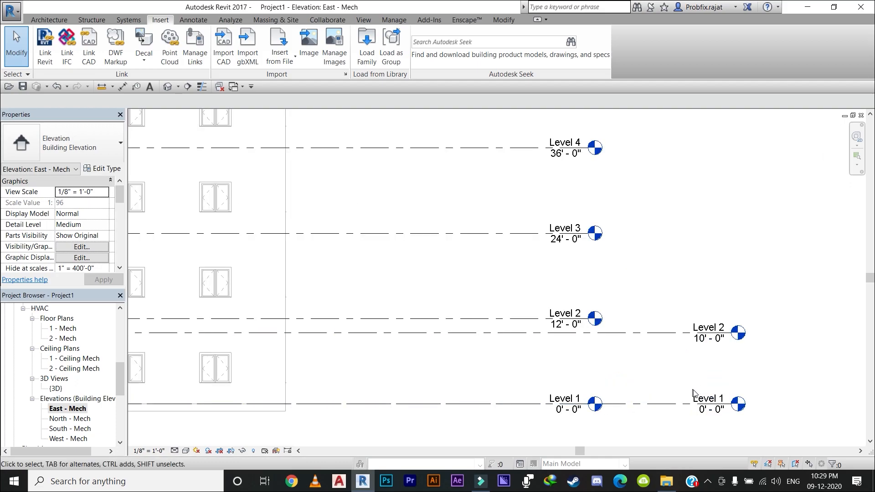
scroll(696, 392, up, 1)
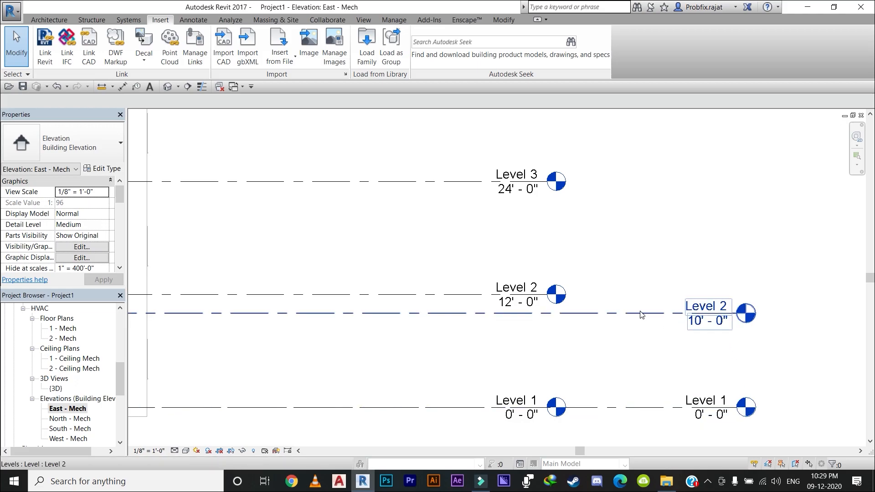
- Set the elevation of the project's own Level 2 to 12'
scroll(660, 324, down, 1)
middle_drag(664, 327, 691, 338)
scroll(638, 332, up, 1)
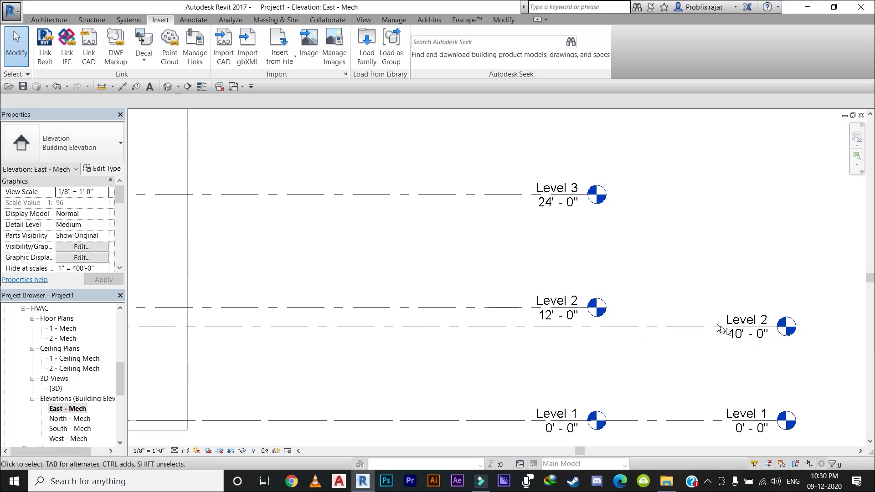
click(749, 337)
click(749, 334)
key(BackSpace)
text(12')
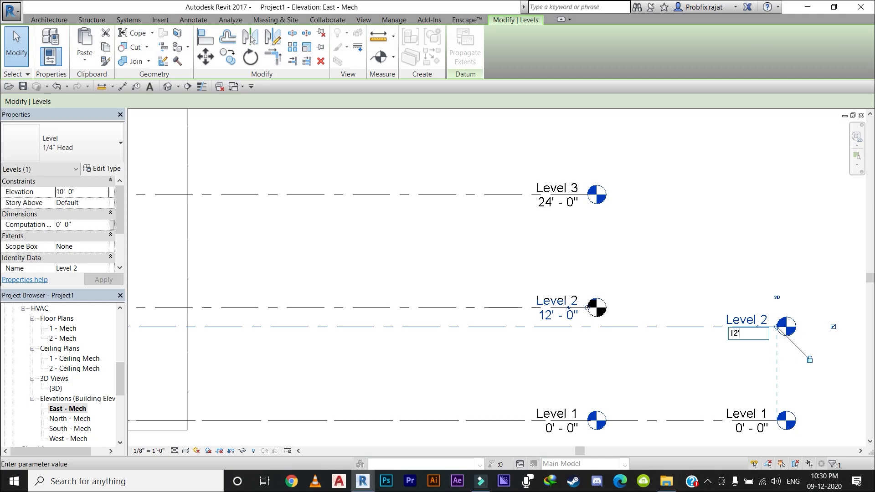
key(Return)
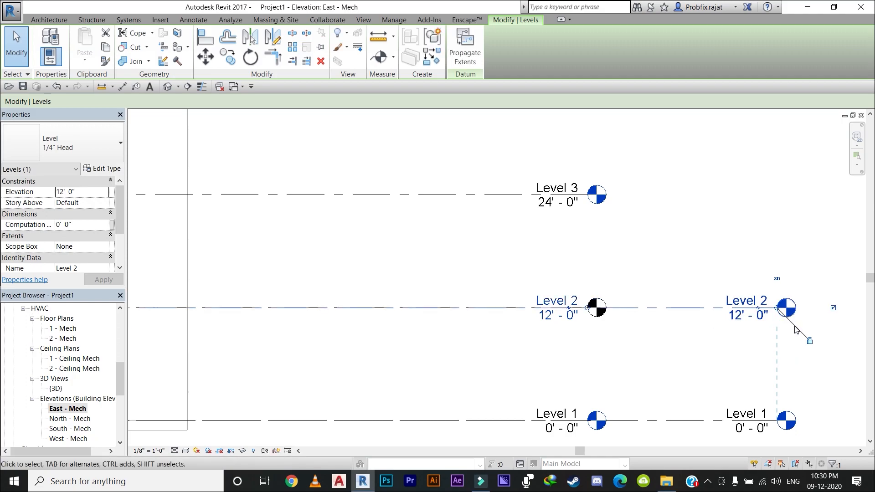
click(658, 355)
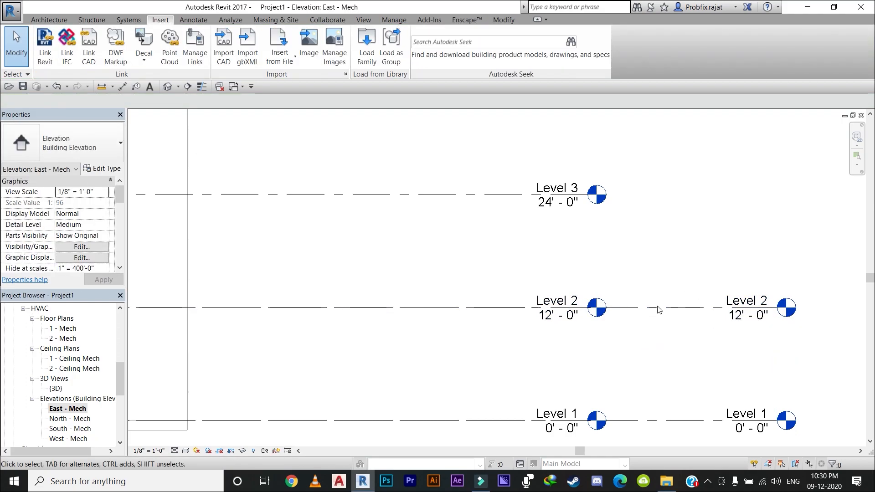
- Review the linked model in the 1 - Mech and 2 - Mech floor plans
scroll(606, 287, down, 5)
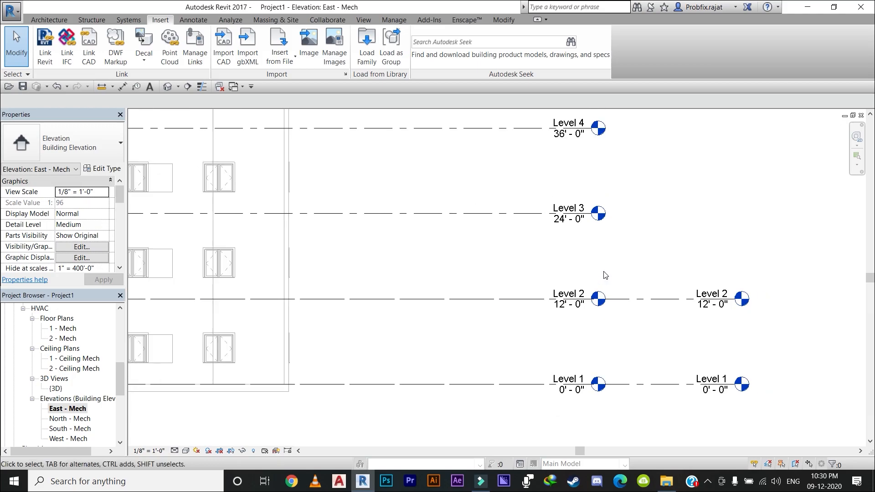
middle_drag(598, 280, 601, 310)
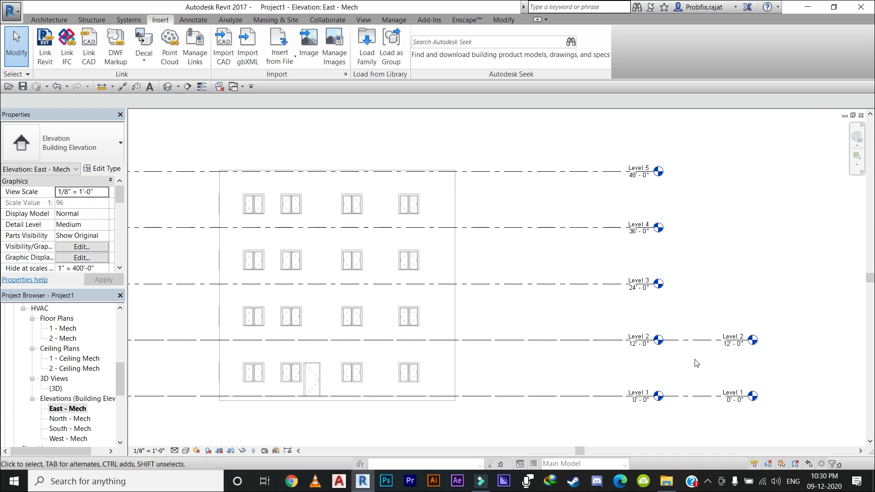
double_click(68, 329)
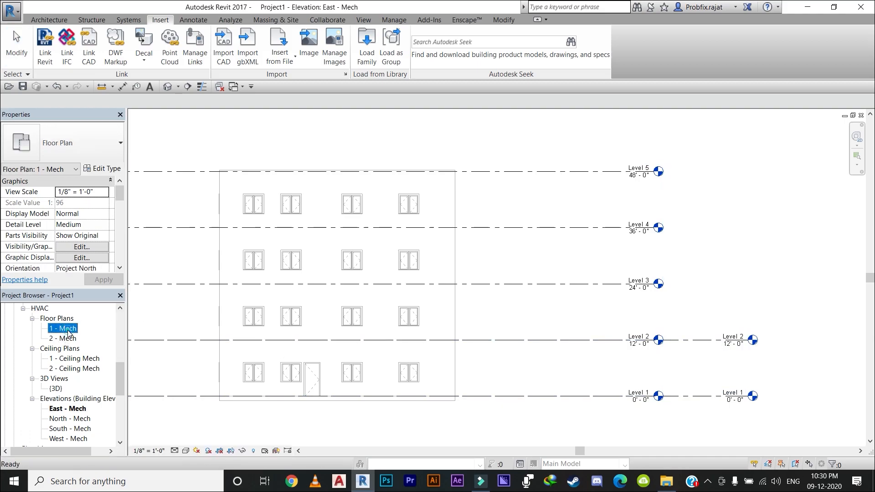
scroll(536, 340, down, 2)
middle_drag(566, 313, 606, 236)
middle_drag(525, 253, 489, 297)
scroll(449, 268, up, 1)
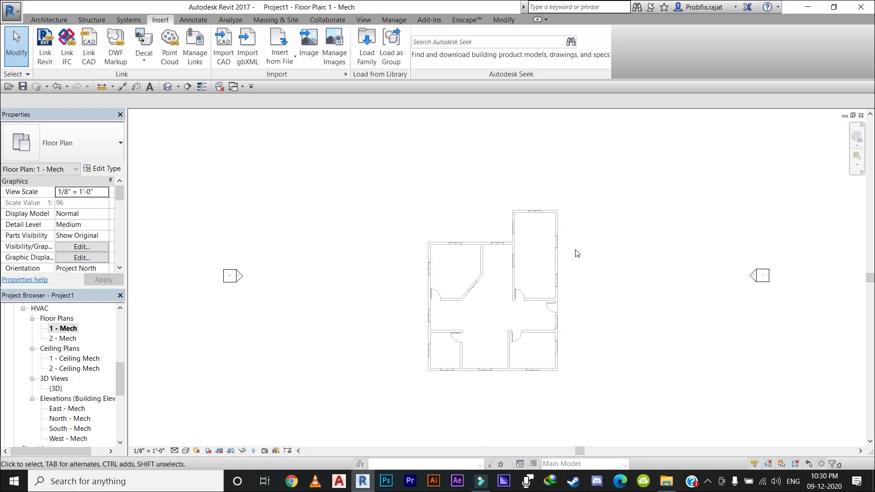
double_click(67, 339)
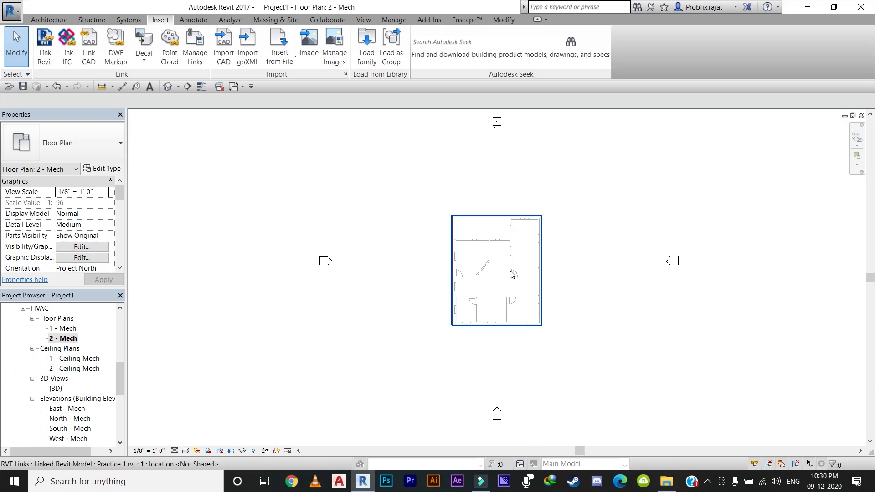
scroll(510, 273, up, 1)
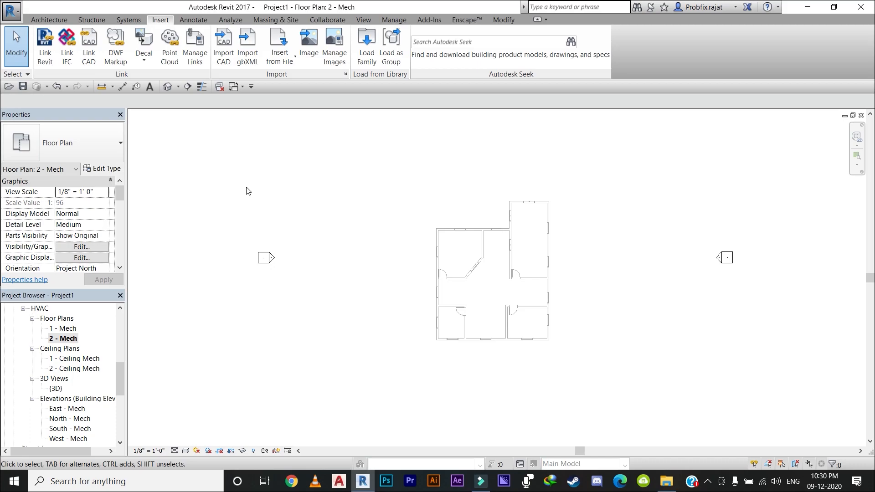
click(333, 19)
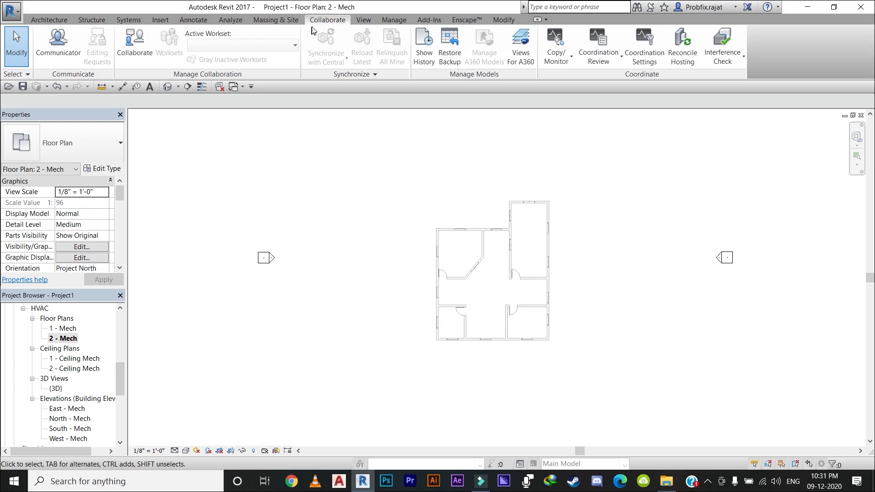
click(165, 19)
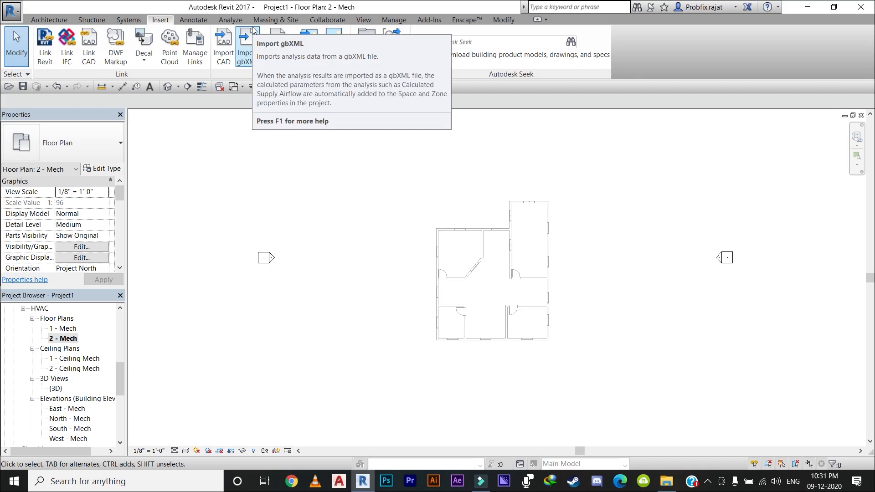
- Open the East - Mech elevation and start Copy/Monitor on the linked Practice 1 model
click(319, 21)
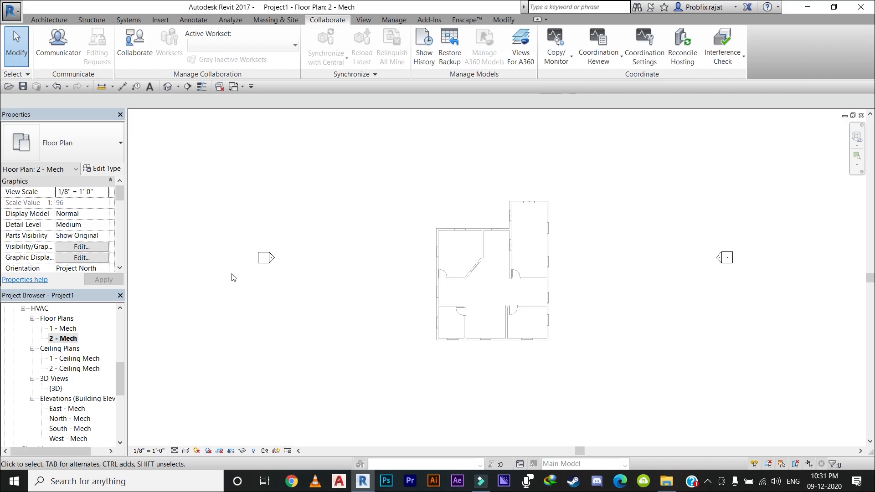
double_click(72, 408)
middle_drag(588, 168, 543, 184)
scroll(646, 155, up, 1)
middle_drag(639, 150, 602, 142)
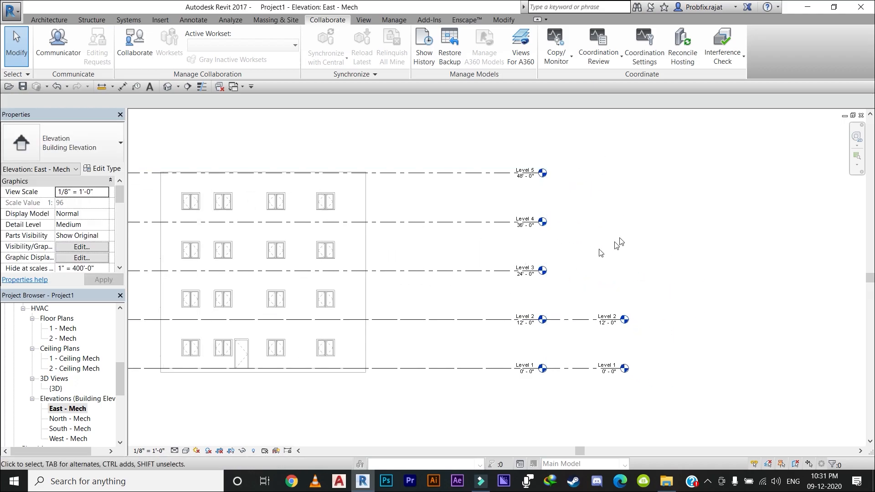
scroll(547, 287, up, 2)
scroll(528, 274, down, 2)
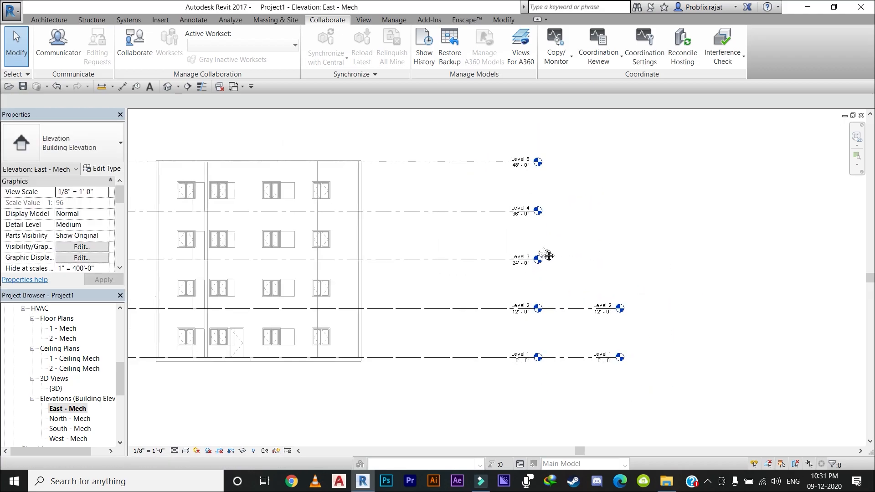
click(565, 64)
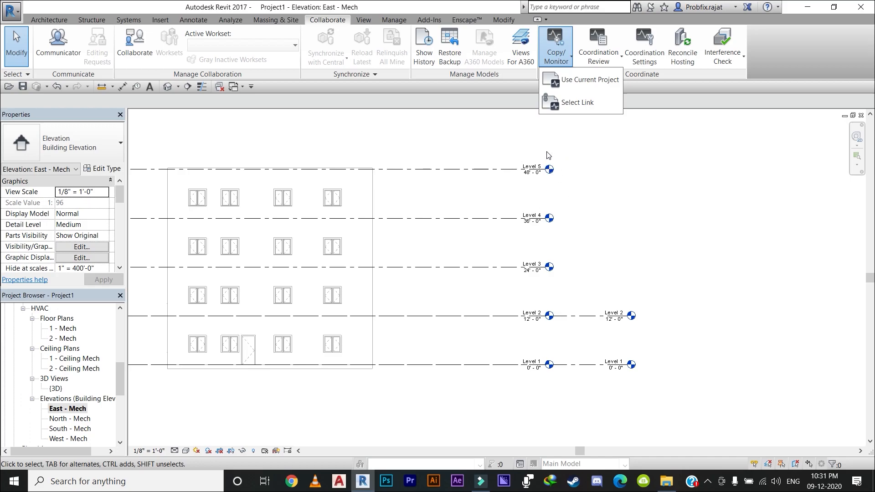
click(574, 104)
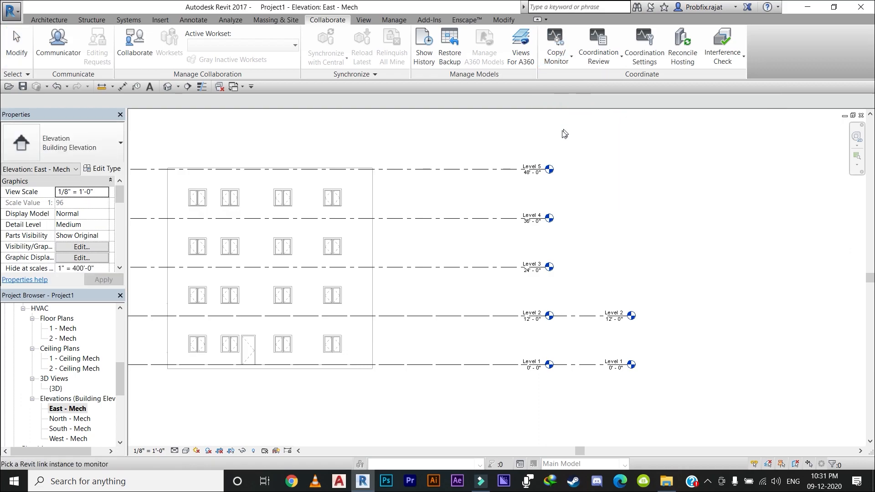
click(551, 215)
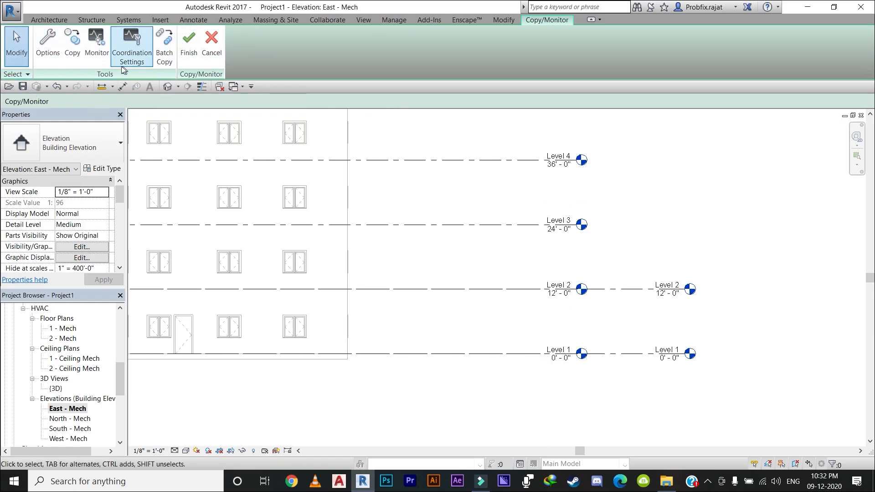
- Copy Level 3, Level 4 and Level 5 one by one from the linked model into the project with the Copy/Monitor Copy tool
click(72, 45)
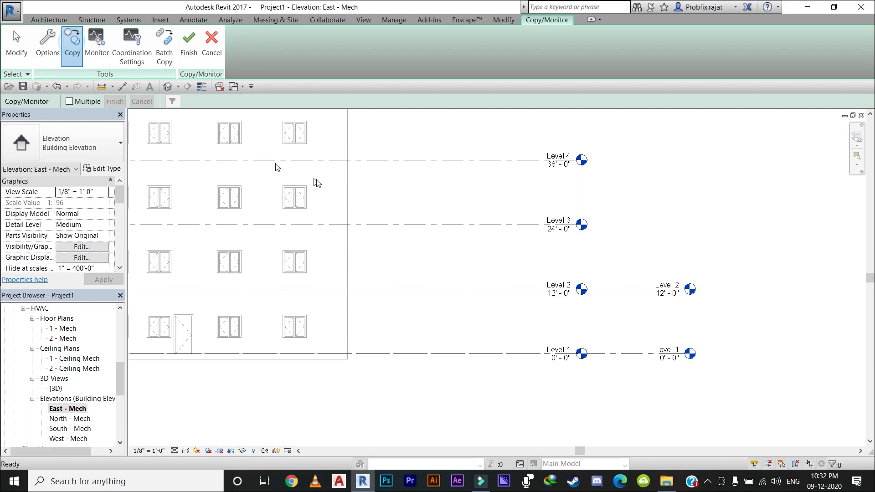
click(385, 226)
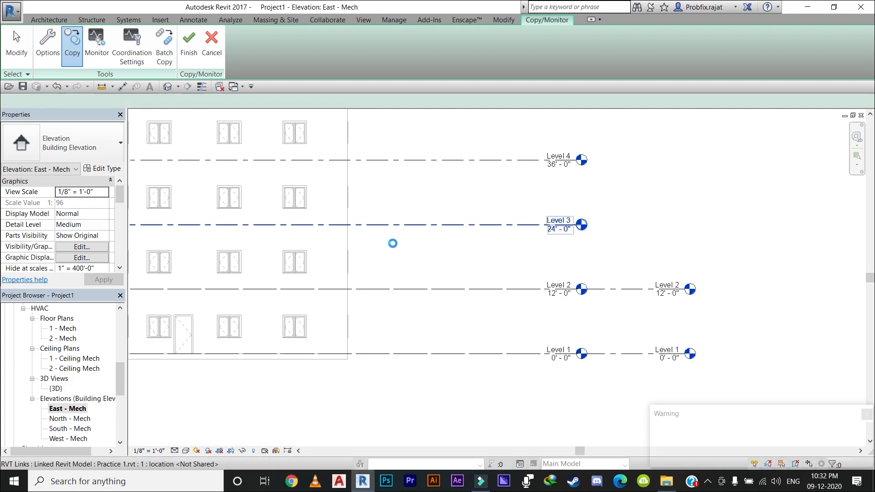
scroll(395, 248, down, 3)
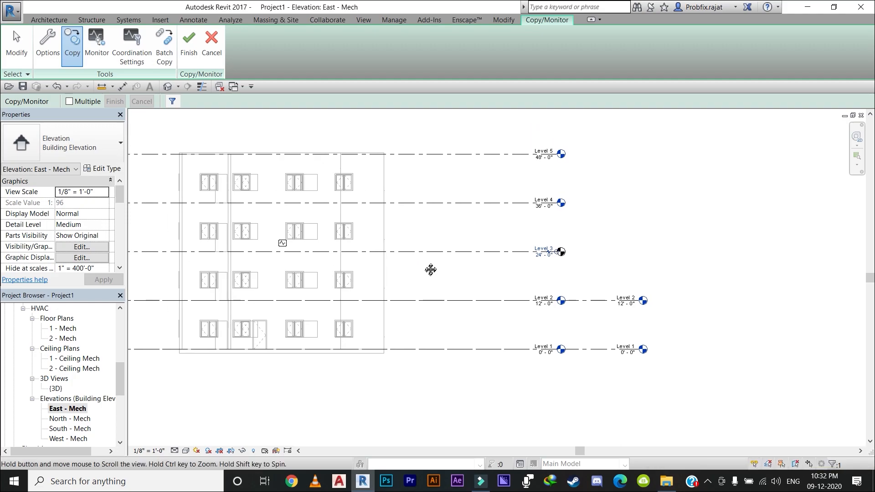
scroll(393, 204, up, 2)
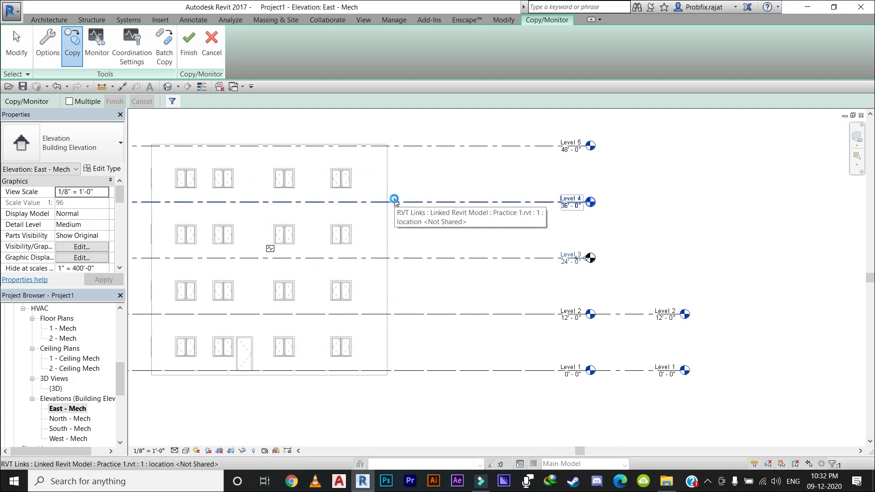
click(395, 203)
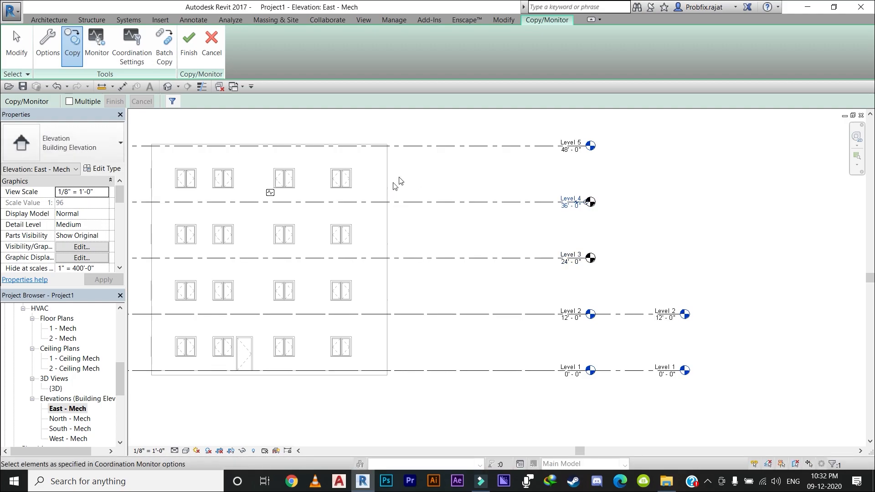
middle_drag(389, 168, 474, 200)
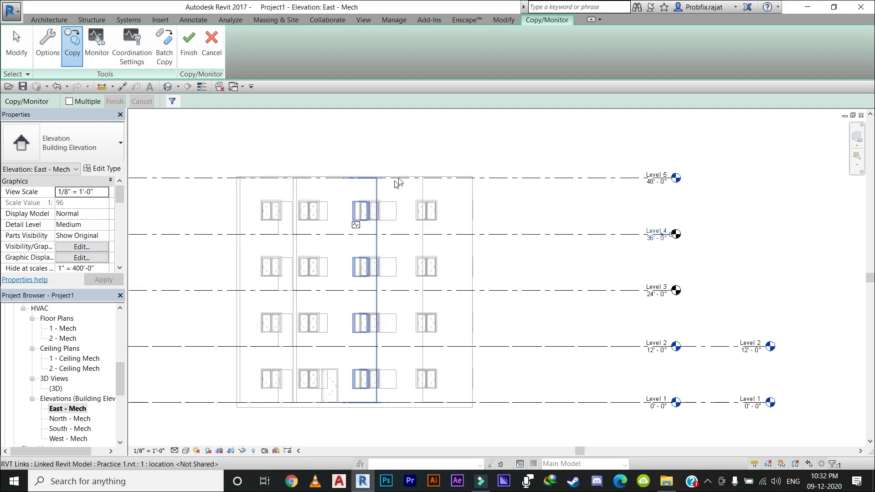
click(519, 178)
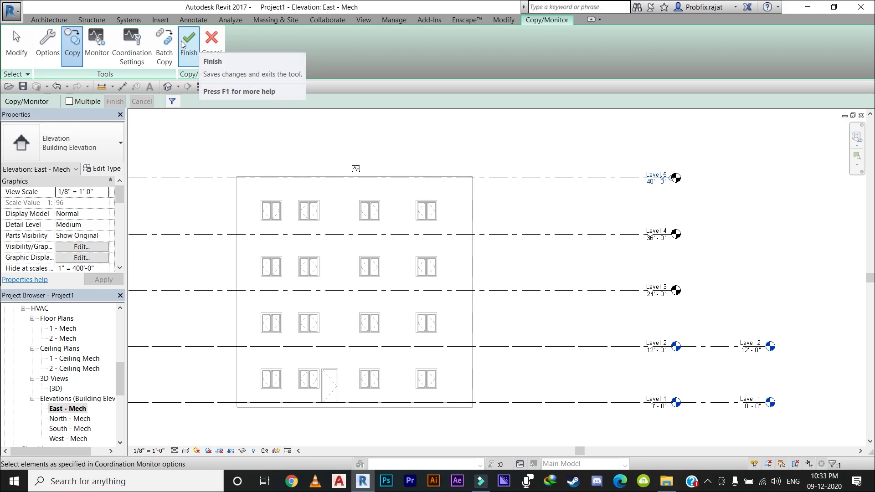
click(195, 56)
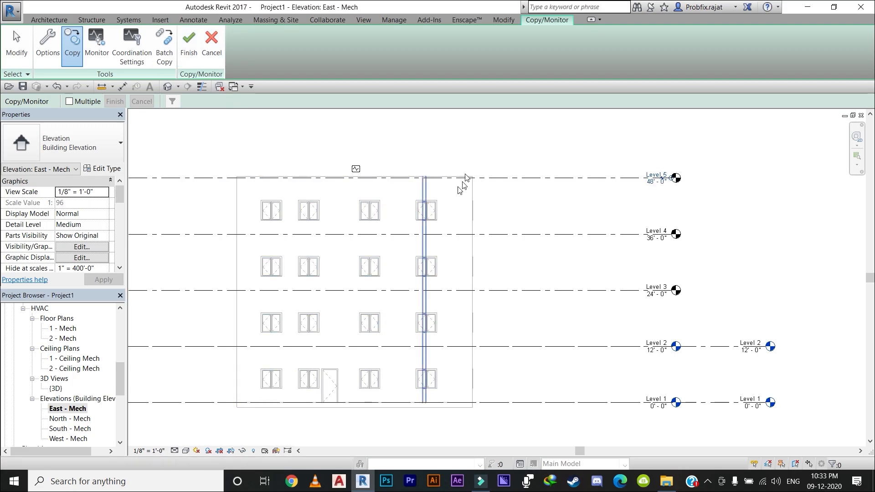
- Finish Copy/Monitor and extend the copied Level 3, Level 4 and Level 5 heads into line with the project's Level 1 and 2 heads
click(197, 42)
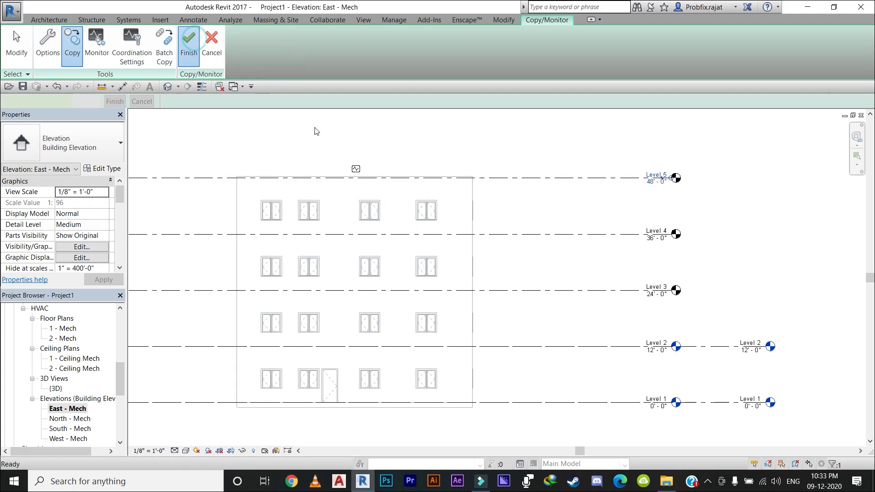
click(548, 150)
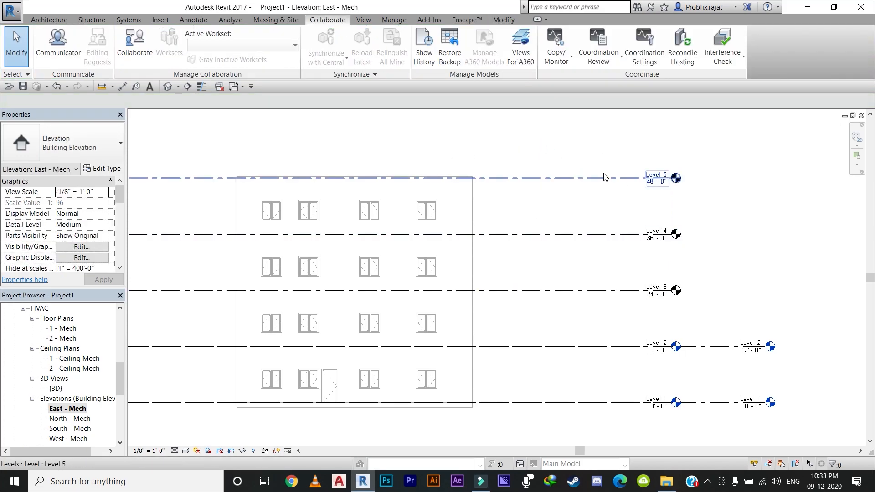
scroll(521, 196, down, 2)
middle_drag(522, 197, 500, 197)
scroll(567, 202, up, 3)
middle_drag(602, 247, 542, 200)
click(469, 213)
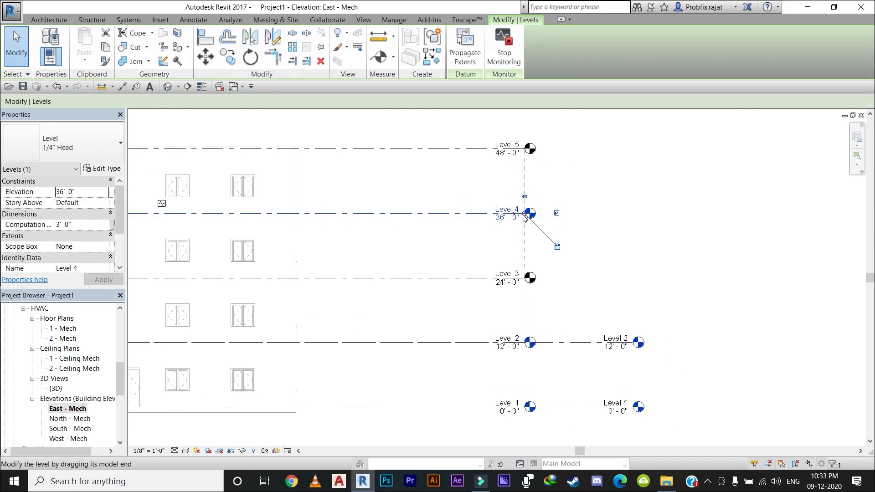
drag(525, 218, 636, 213)
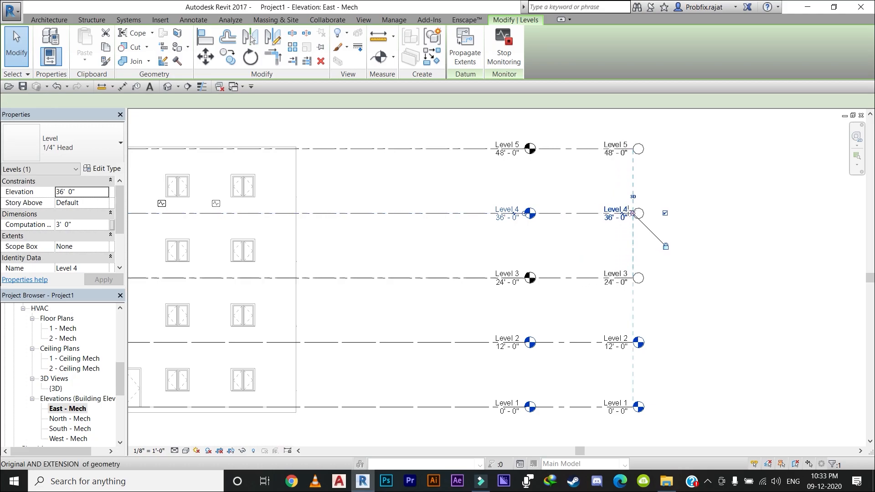
click(700, 286)
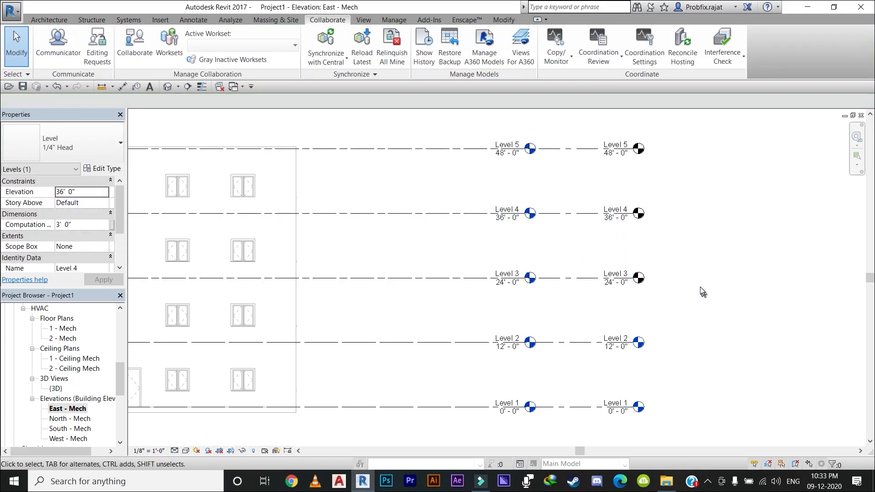
- Create new floor plan views for Level 3, Level 4 and Level 5
scroll(491, 172, down, 3)
middle_drag(497, 207, 492, 260)
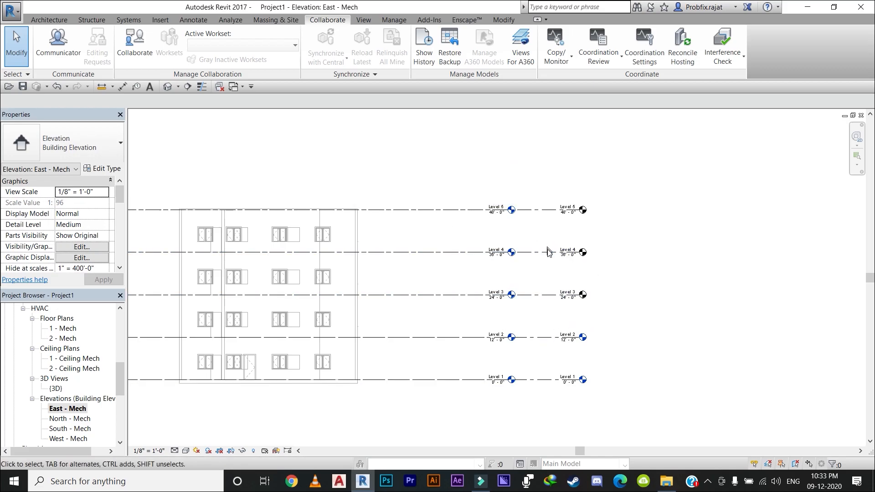
scroll(549, 250, up, 4)
scroll(556, 205, down, 2)
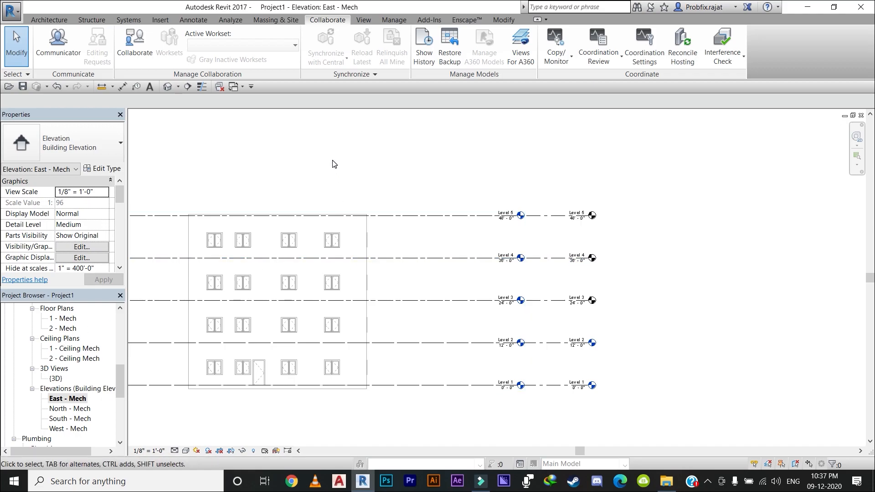
click(364, 20)
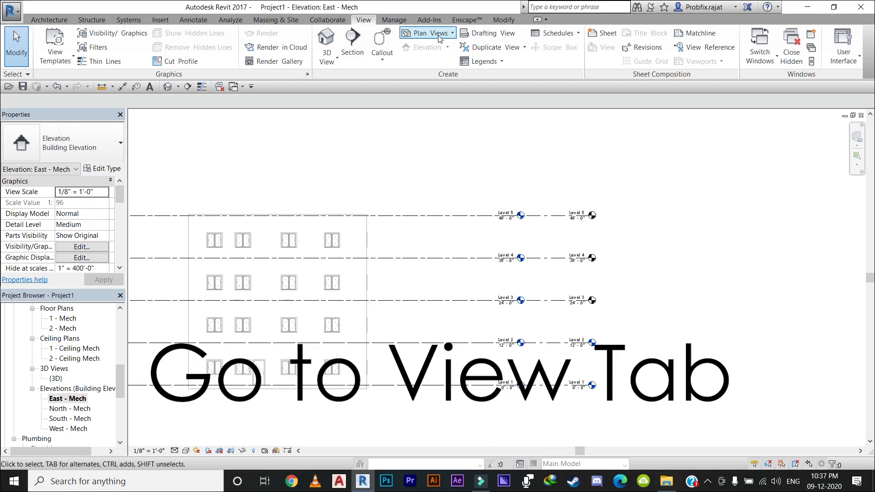
click(452, 33)
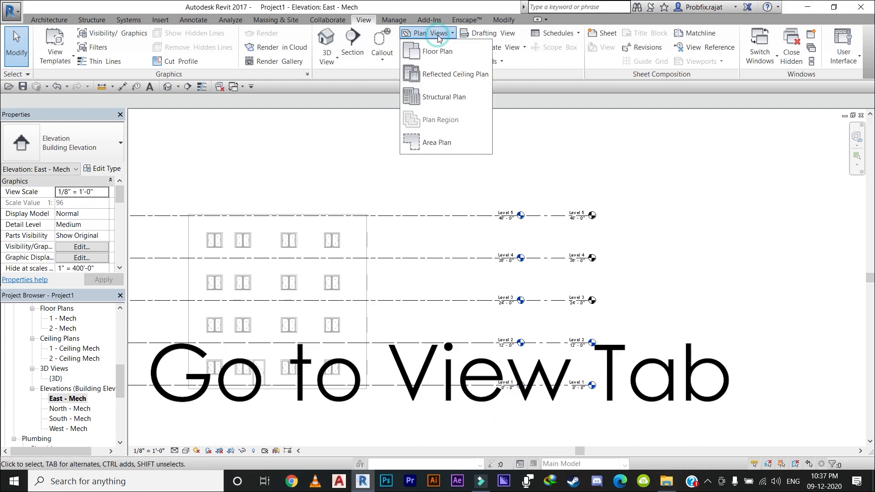
click(450, 58)
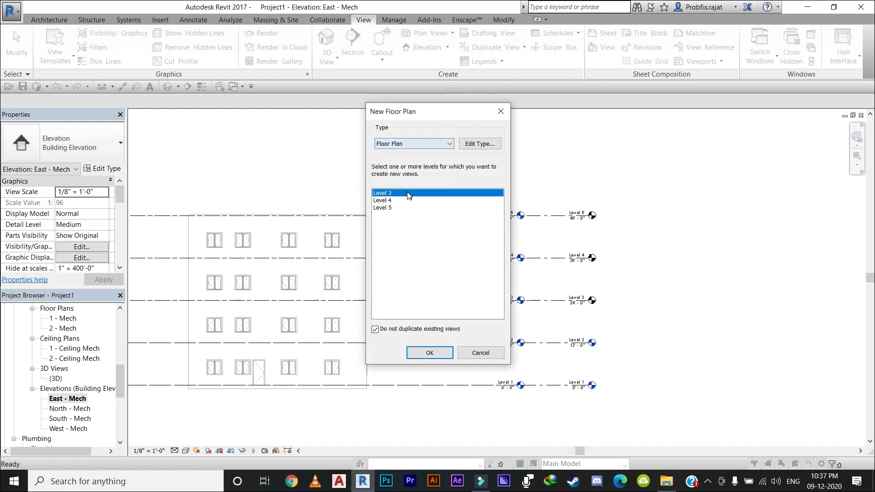
drag(406, 193, 407, 225)
click(428, 355)
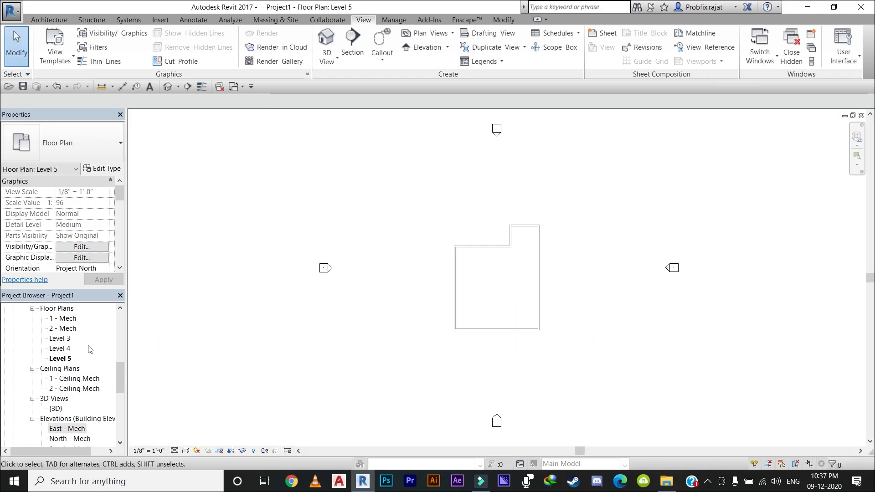
click(64, 339)
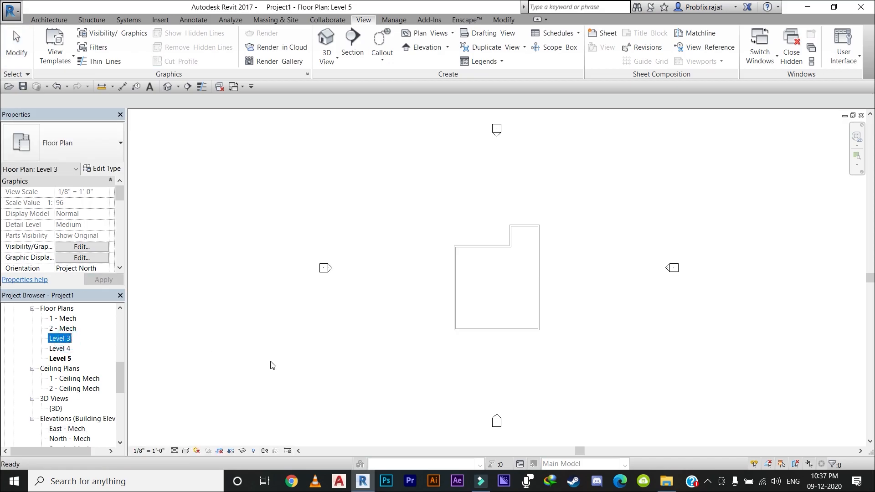
right_click(59, 339)
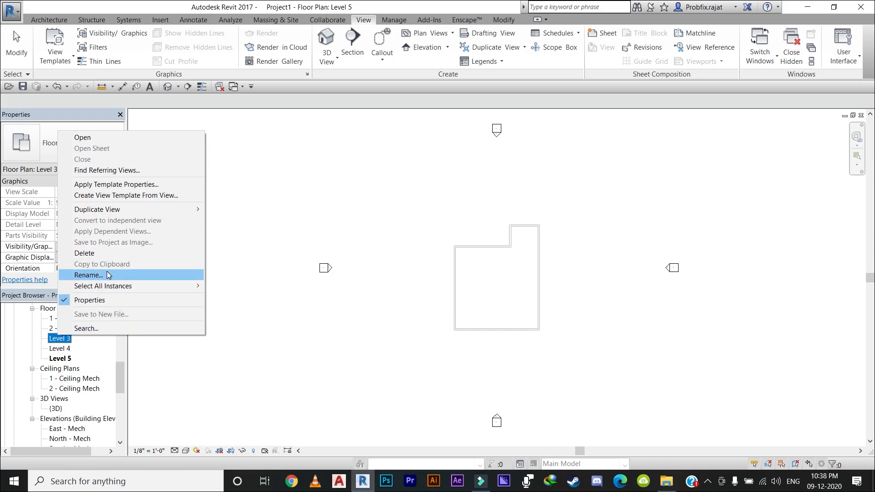
click(337, 268)
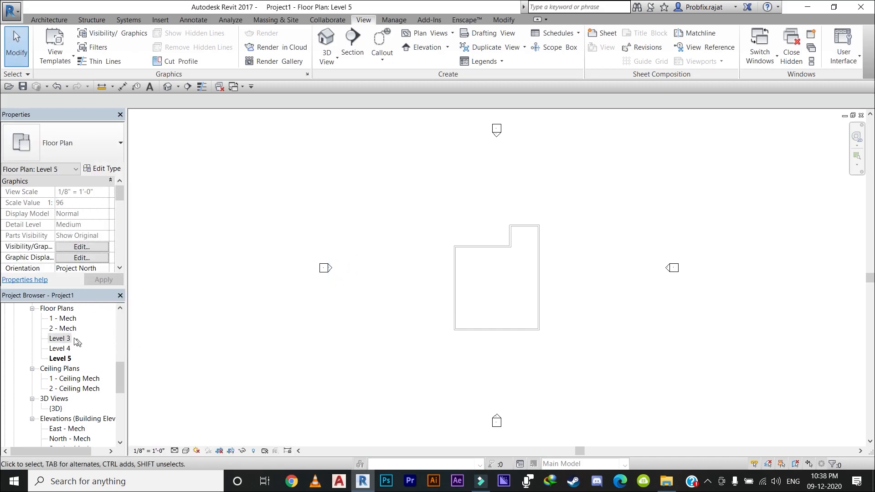
- Open the 1 - Mech floor plan and centre the view on the linked building
scroll(73, 340, up, 1)
double_click(67, 343)
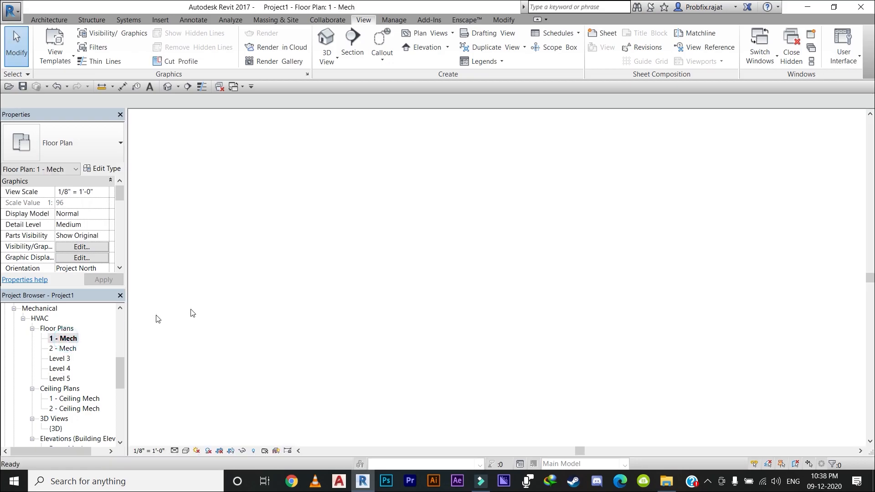
scroll(617, 288, down, 2)
middle_drag(618, 287, 610, 296)
scroll(522, 292, up, 6)
scroll(550, 305, down, 2)
middle_drag(549, 305, 459, 271)
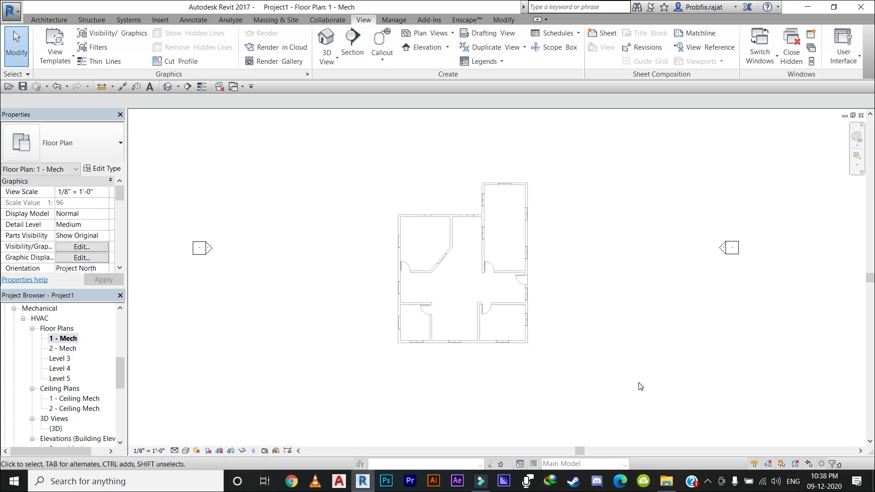
scroll(597, 327, up, 3)
scroll(595, 367, down, 2)
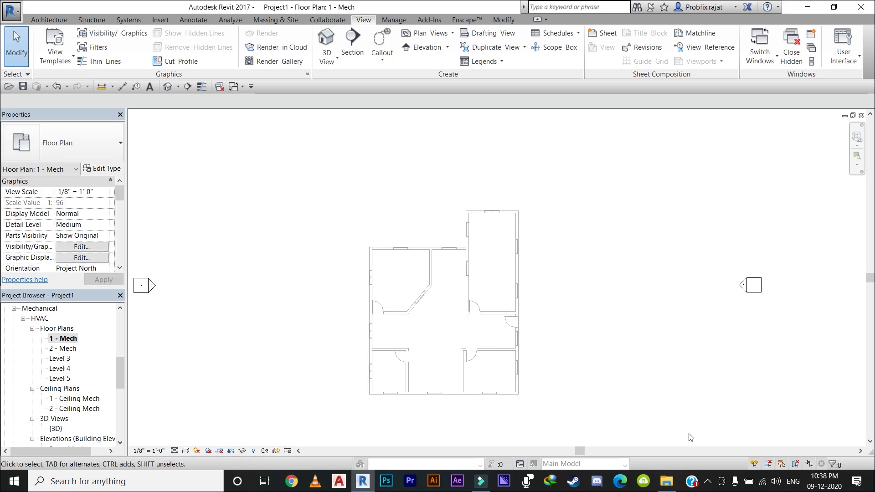
click(708, 483)
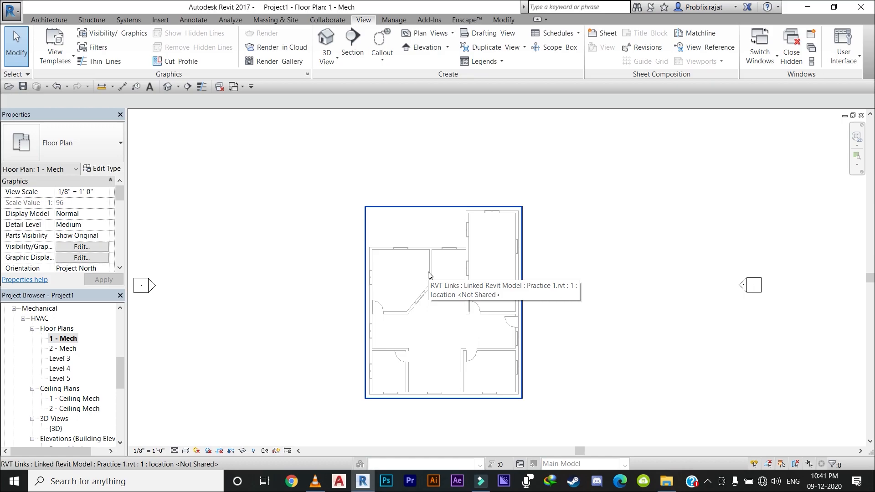
- Examine the walls and room layout of the linked Practice 1 model in the floor plan
scroll(381, 321, up, 3)
middle_drag(356, 299, 315, 268)
scroll(303, 263, down, 2)
middle_drag(357, 199, 356, 222)
scroll(357, 224, up, 2)
scroll(328, 233, down, 3)
scroll(342, 220, up, 2)
scroll(341, 250, up, 1)
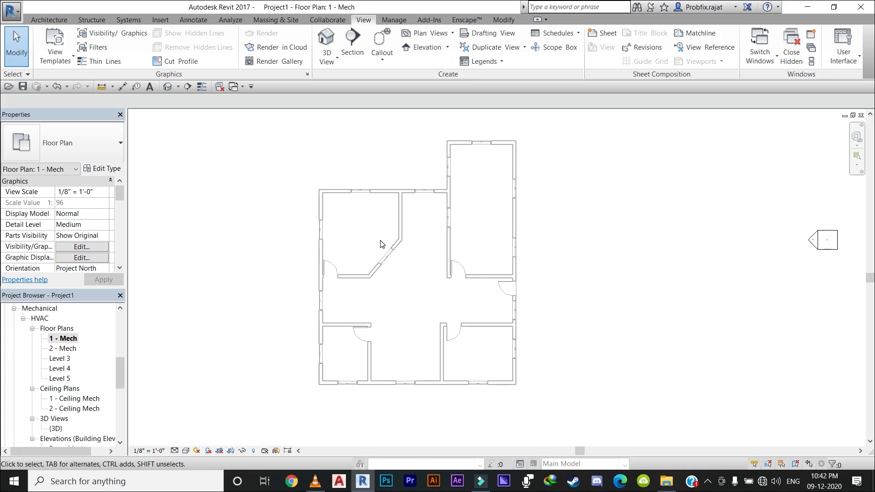
click(232, 20)
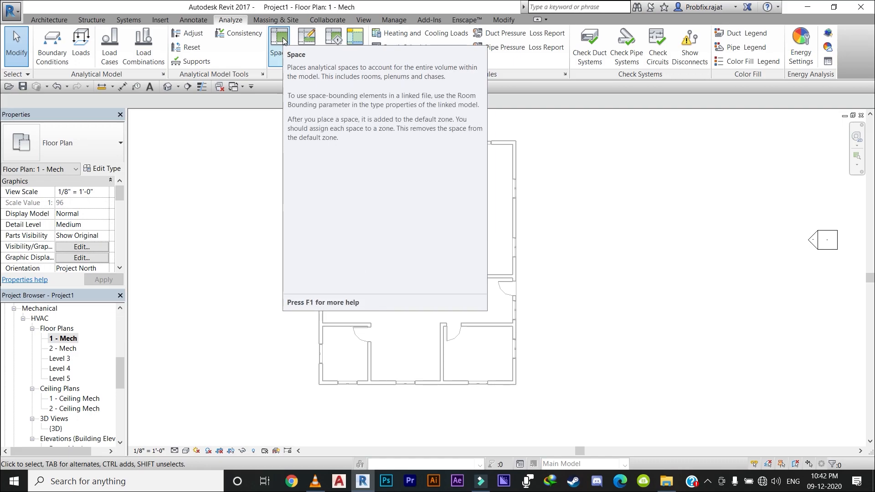
click(283, 41)
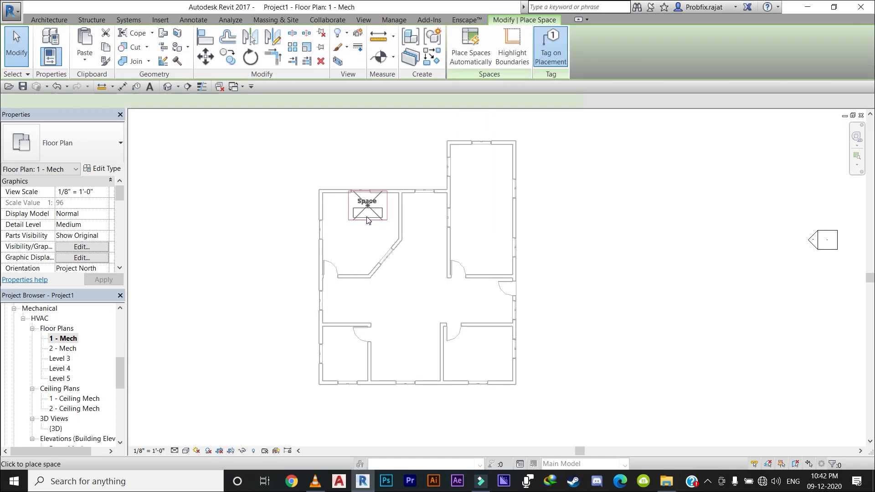
scroll(364, 232, up, 2)
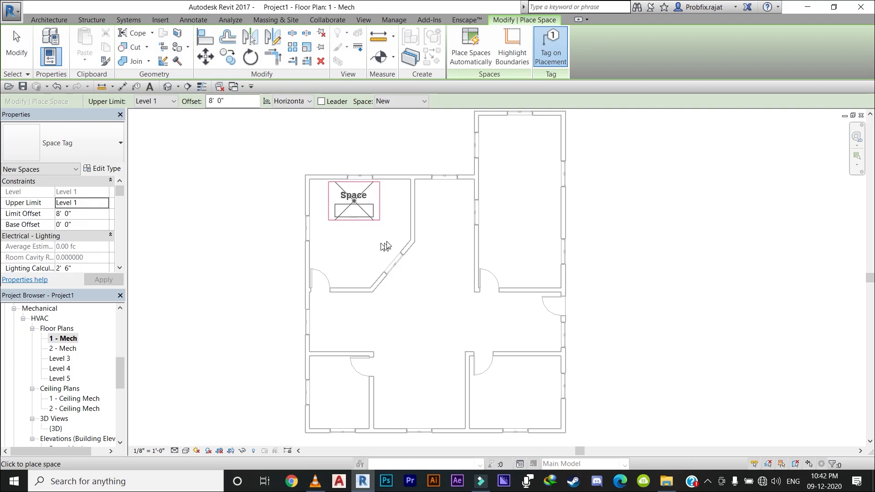
scroll(375, 221, up, 1)
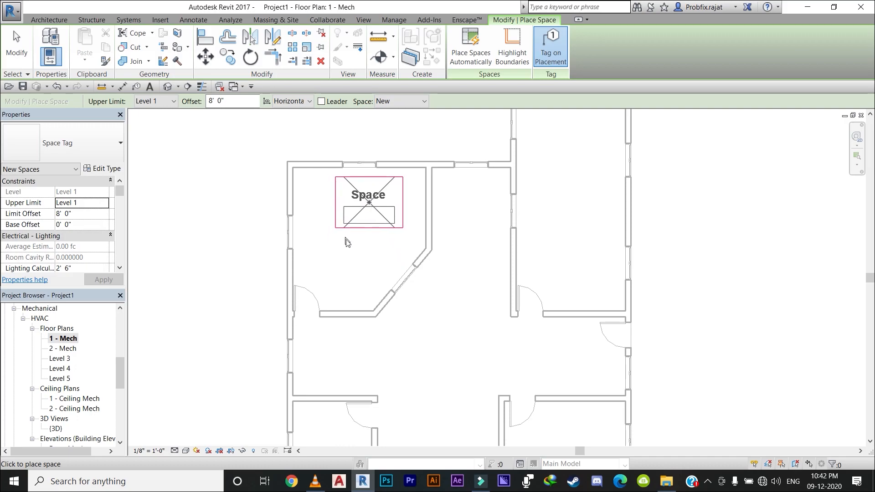
scroll(395, 206, down, 2)
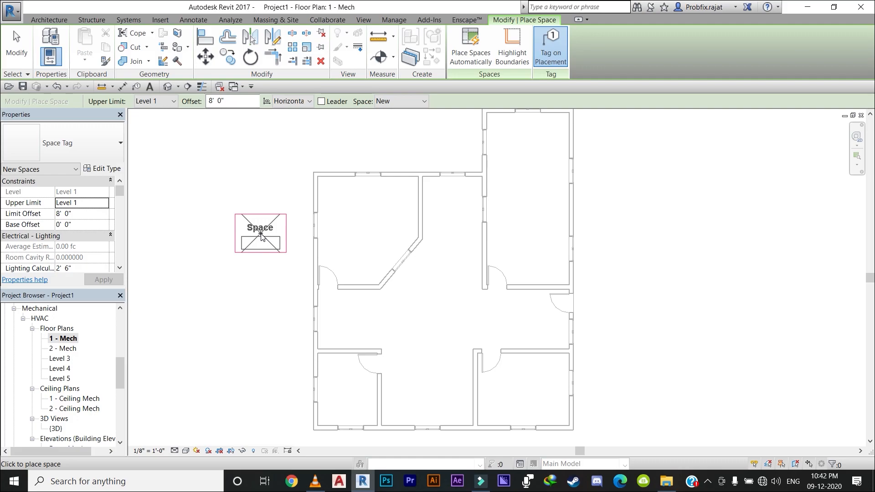
key(Escape)
- Turn on Room Bounding in the type properties of the linked Practice 1.rvt model
scroll(327, 182, down, 2)
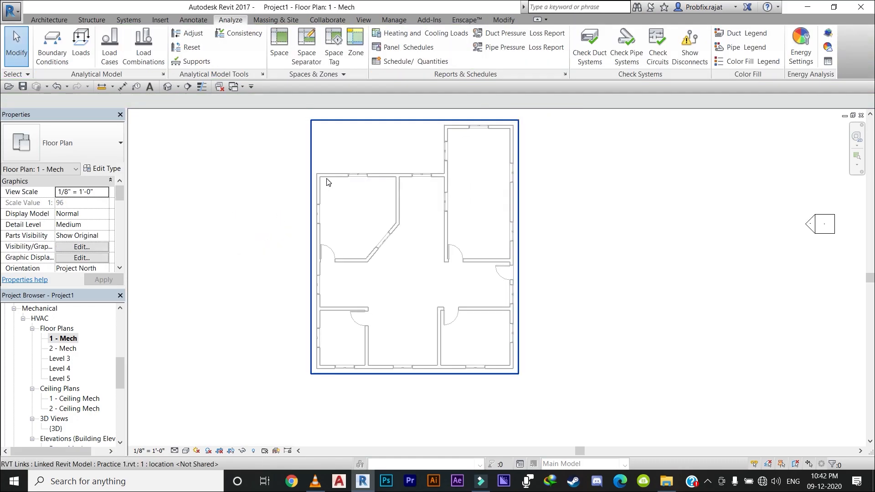
scroll(269, 228, down, 1)
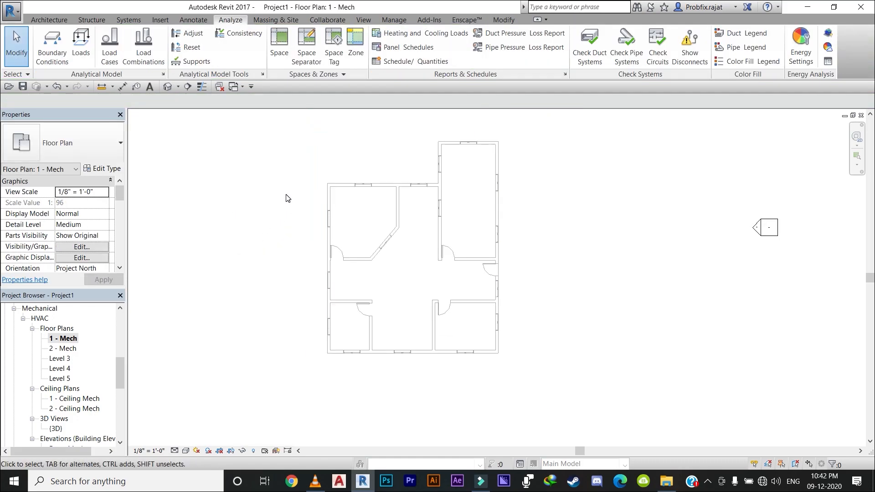
scroll(288, 203, up, 1)
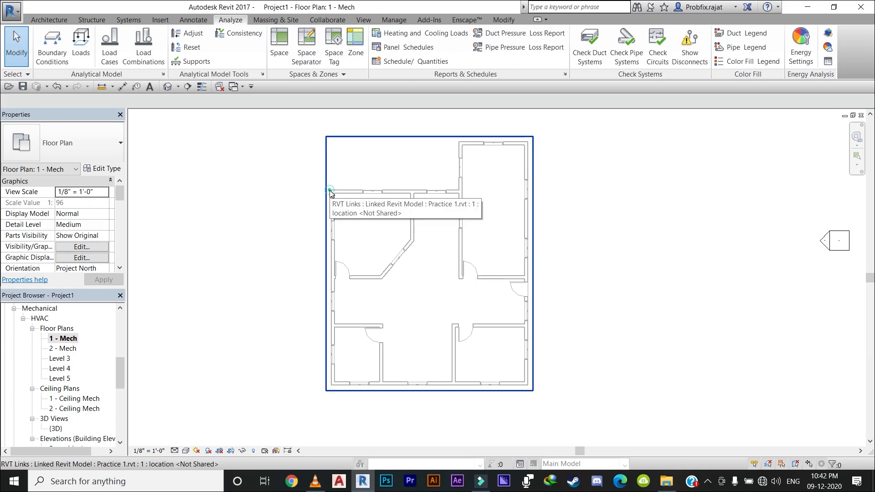
click(330, 191)
click(117, 169)
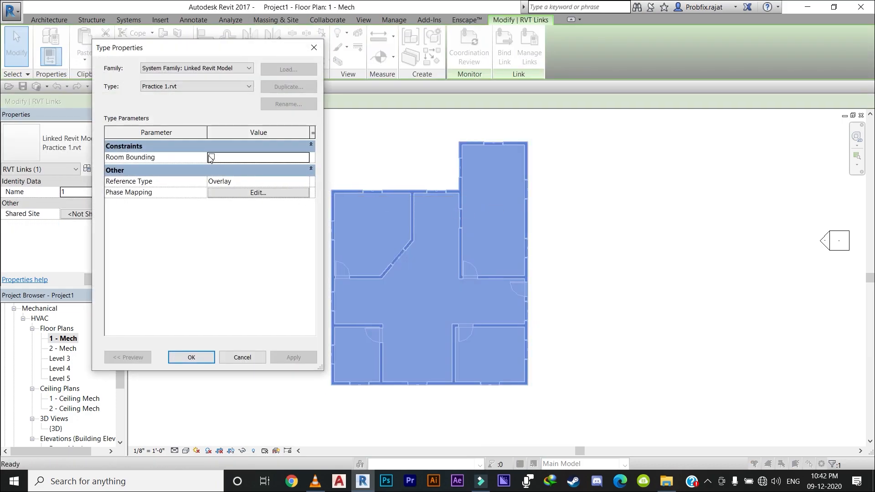
click(212, 157)
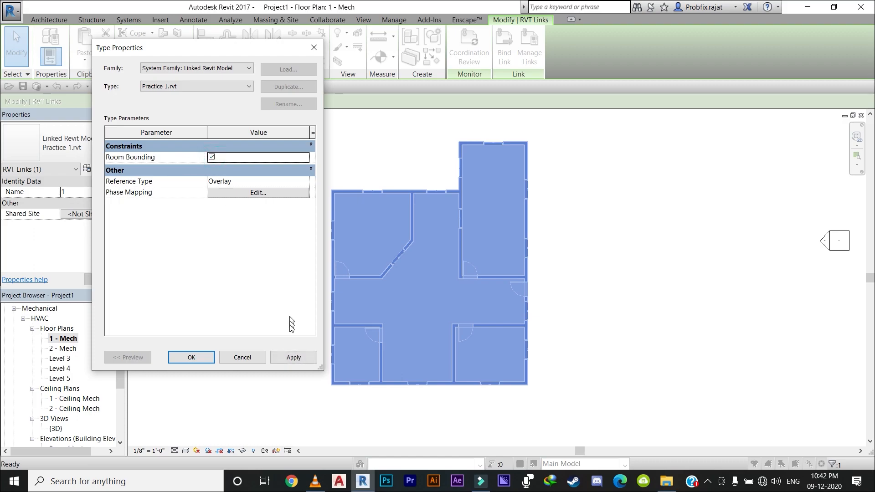
click(291, 357)
click(191, 357)
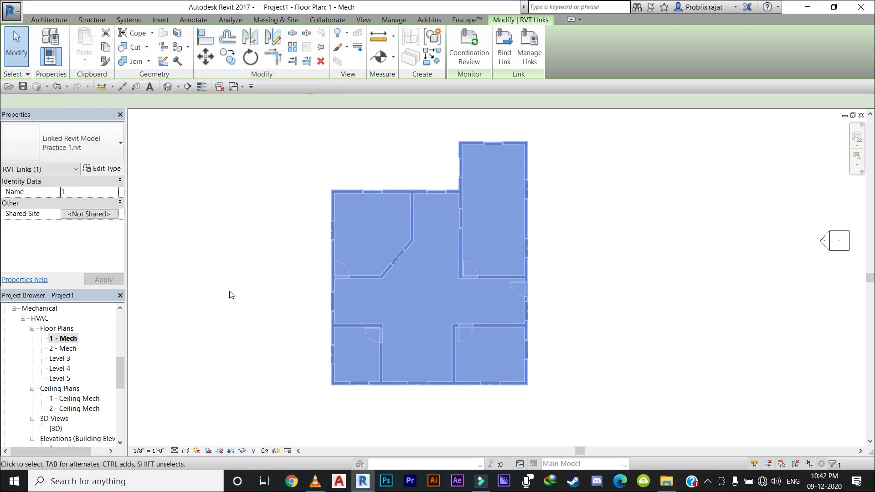
click(277, 184)
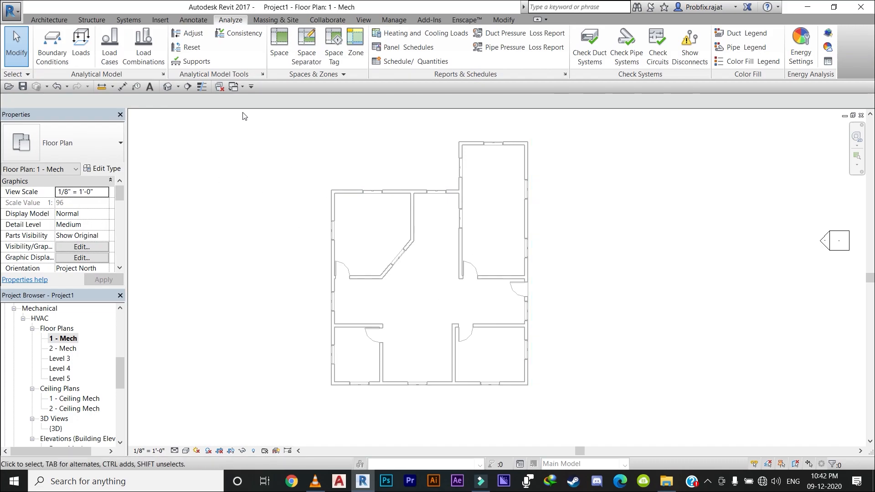
- Place a tagged space with an 8' 0" limit offset in each of the five enclosed rooms of the linked building
click(279, 45)
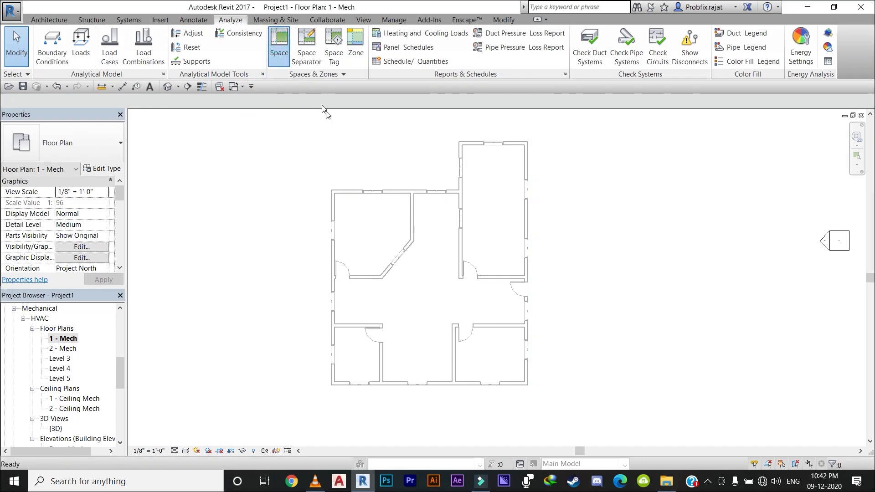
click(374, 237)
scroll(372, 234, up, 2)
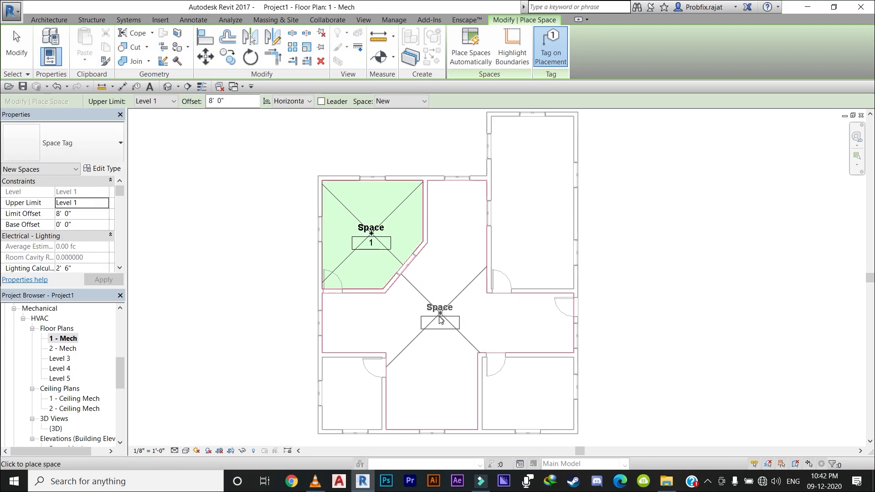
click(439, 317)
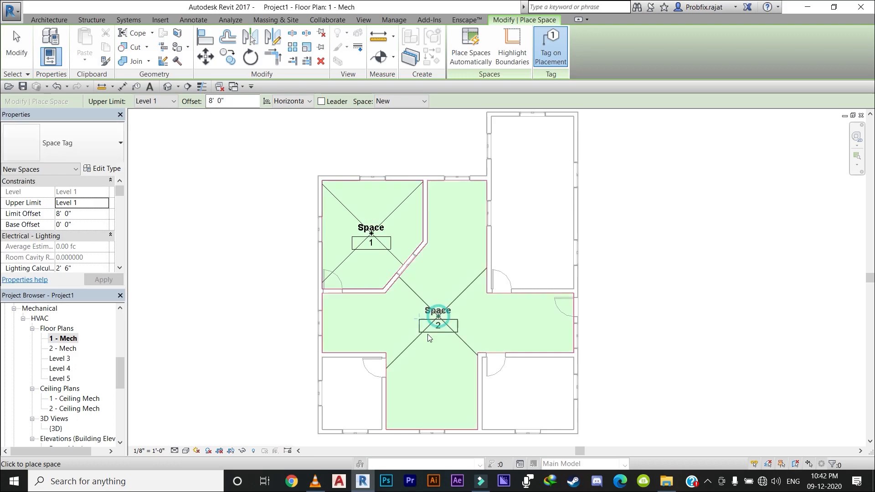
click(351, 397)
click(541, 395)
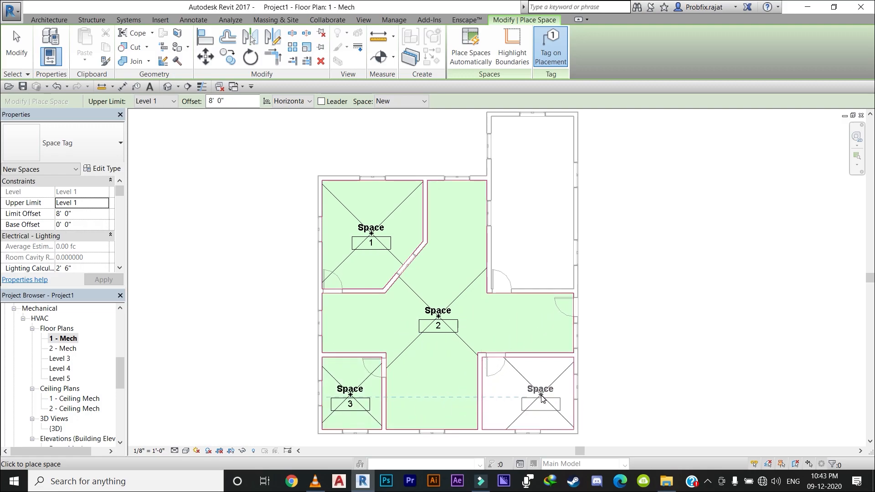
click(541, 203)
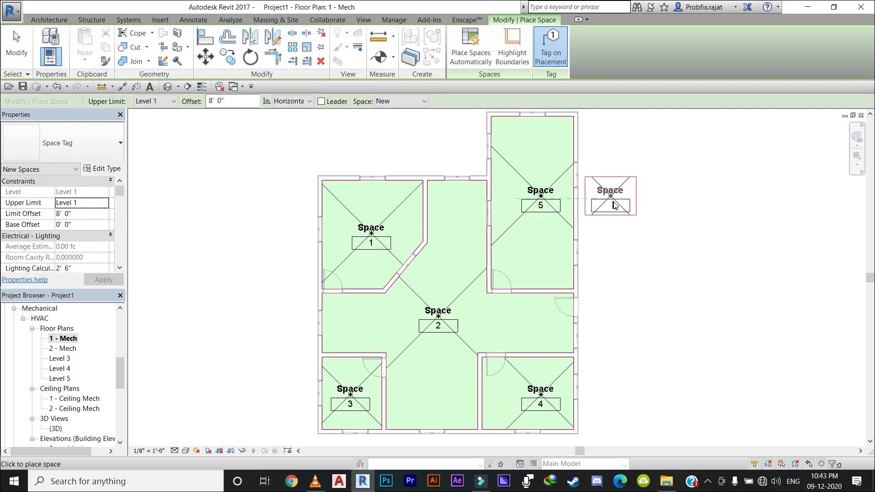
key(Escape)
key(Escape)
- Rename space 1, in the room with the angled wall, as Room 1
scroll(464, 221, down, 1)
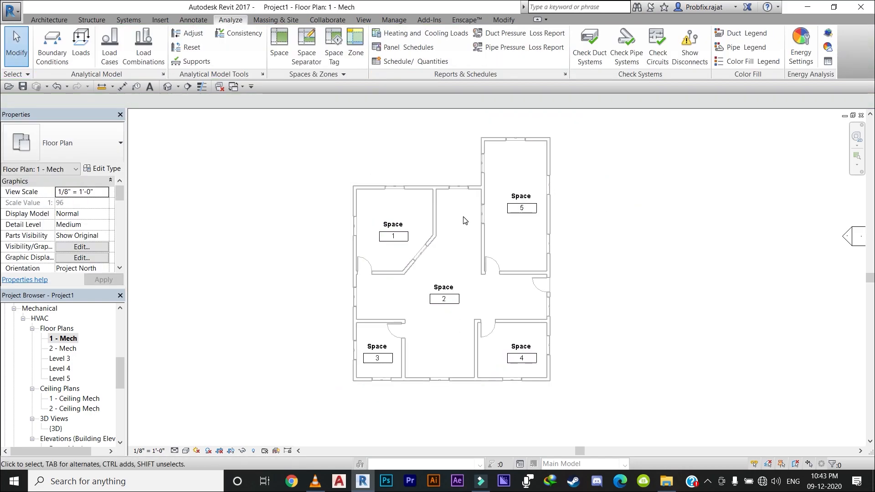
scroll(428, 275, up, 2)
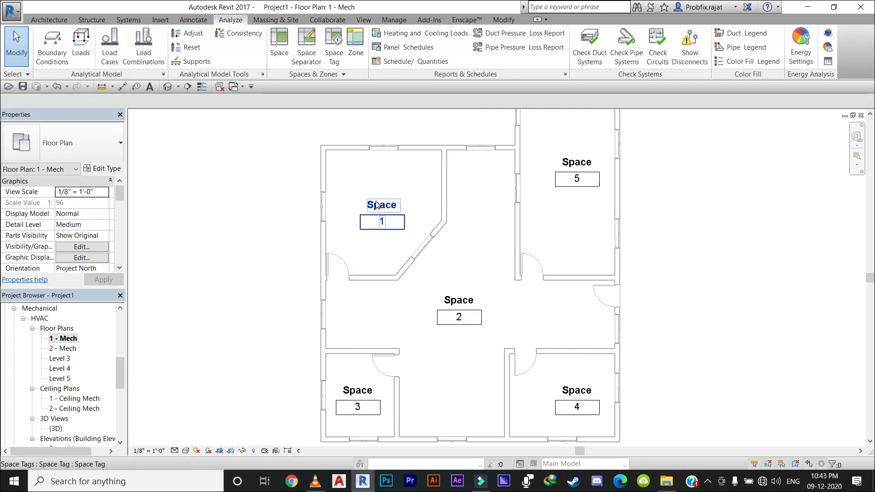
scroll(377, 205, up, 1)
click(387, 222)
click(387, 222)
click(387, 222)
click(365, 244)
click(386, 212)
key(BackSpace)
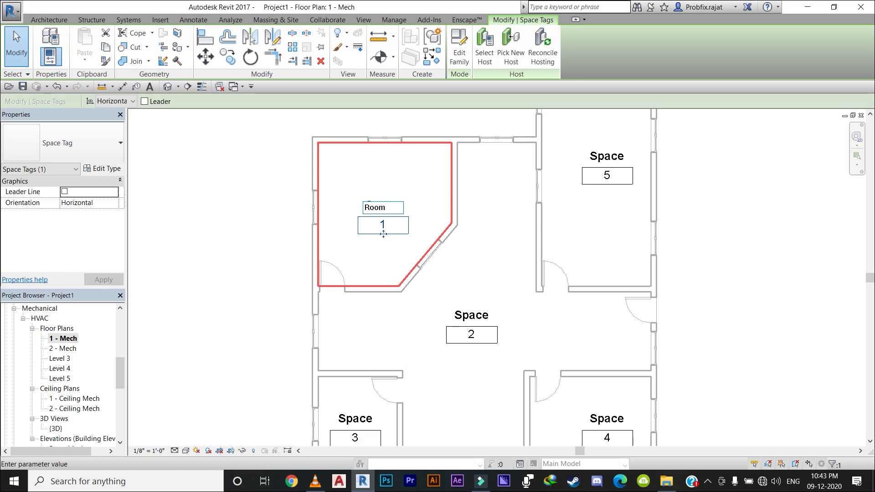
text(Room 1)
click(238, 164)
- Rename space 2, the large central area, as Hall
scroll(240, 171, down, 2)
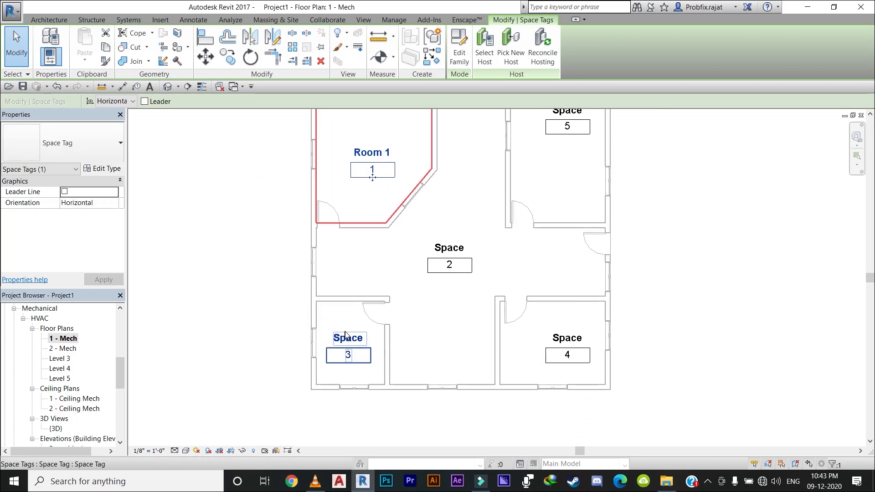
click(455, 249)
click(455, 249)
text(Hall)
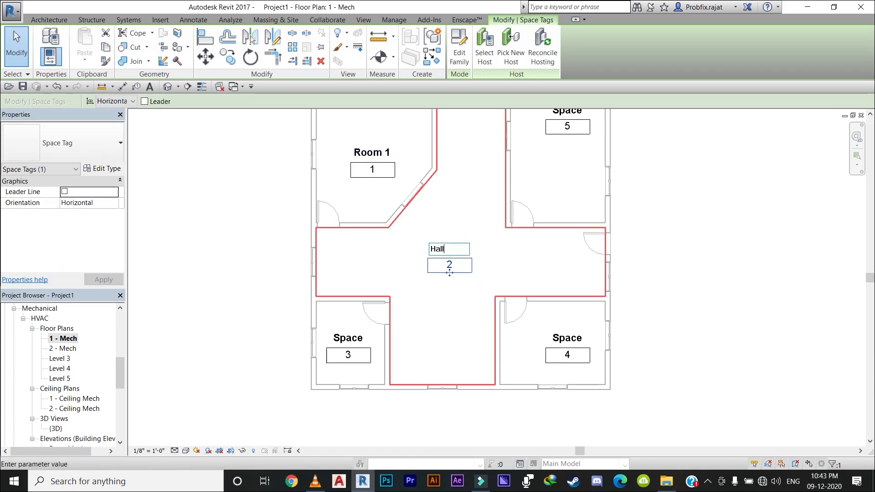
click(164, 258)
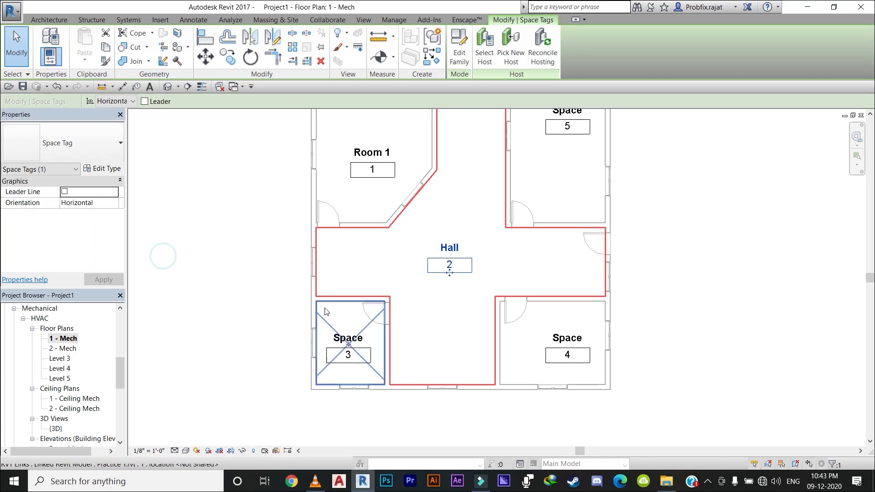
- Rename space 3, in the smallest room, as Storage
click(352, 338)
click(355, 338)
key(BackSpace)
text(Storage)
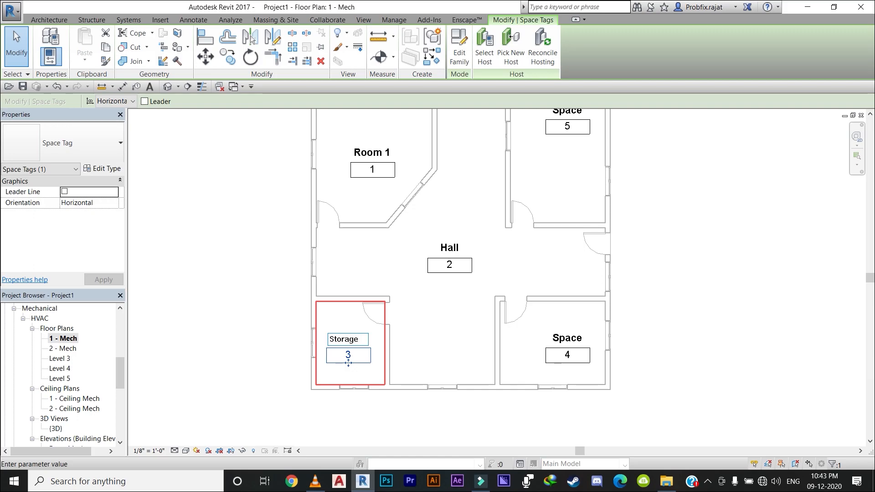
click(422, 356)
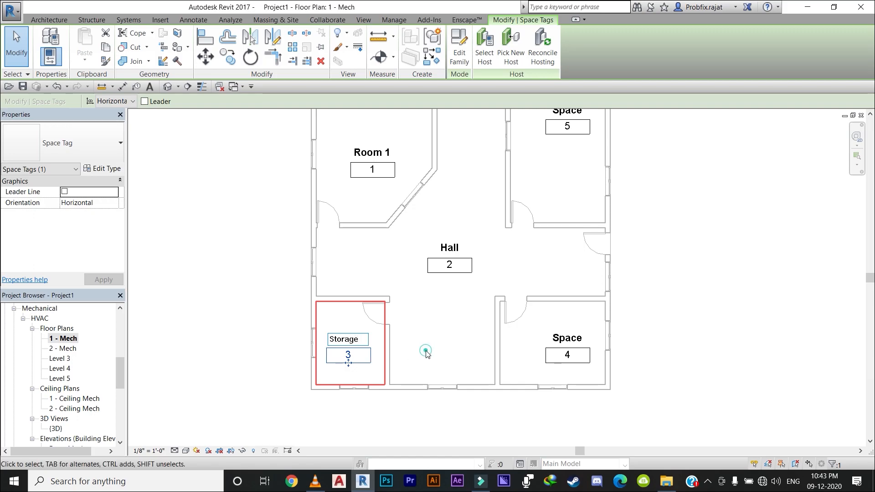
- Rename space 4, in the room across the hall from the storage room, as Reception
click(574, 345)
click(573, 339)
key(BackSpace)
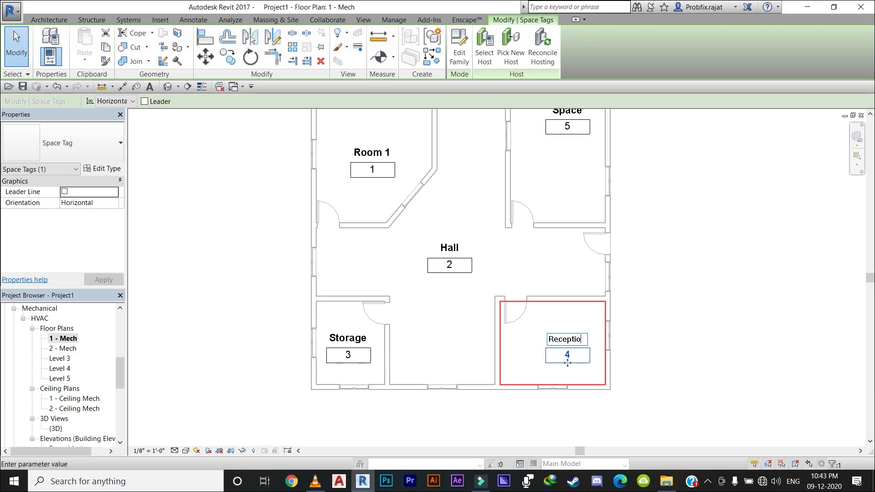
click(666, 219)
- Rename space 5, in the long room at the building's upper end, as Meeting and clear the selection
middle_drag(653, 269, 624, 358)
click(542, 198)
click(544, 197)
key(BackSpace)
text(Meeting)
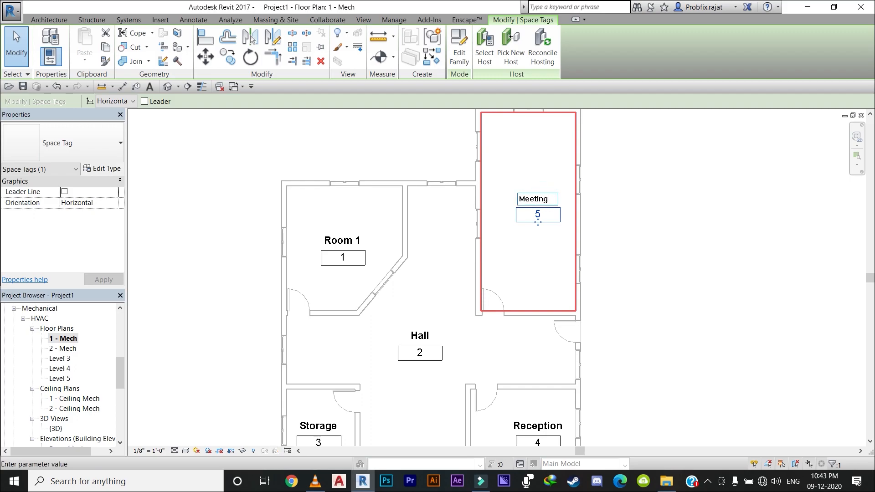
click(632, 213)
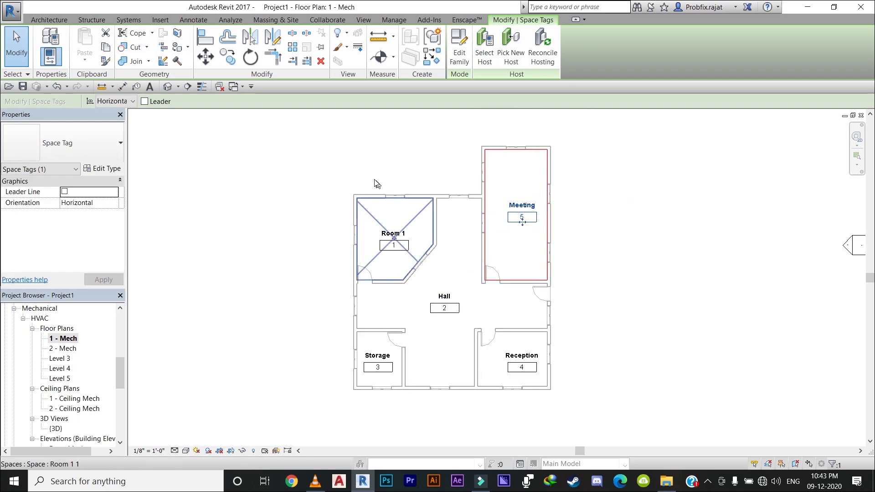
scroll(307, 176, down, 1)
click(305, 179)
scroll(299, 205, down, 2)
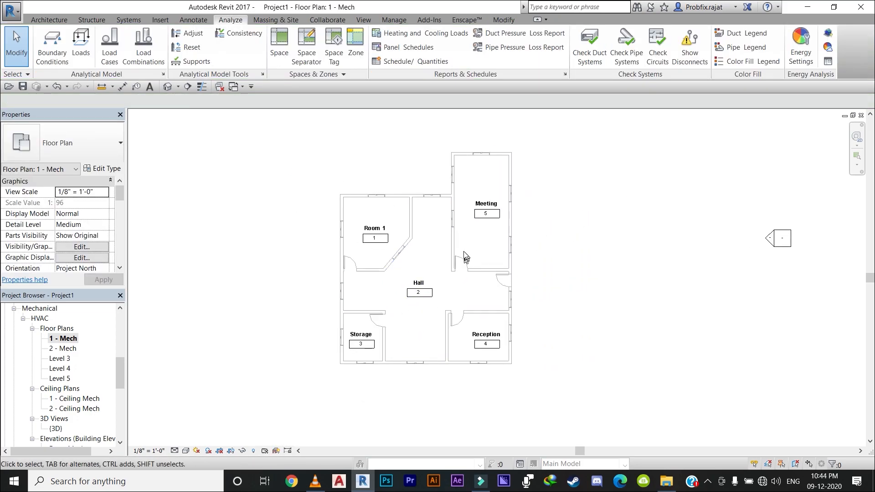
scroll(424, 253, up, 3)
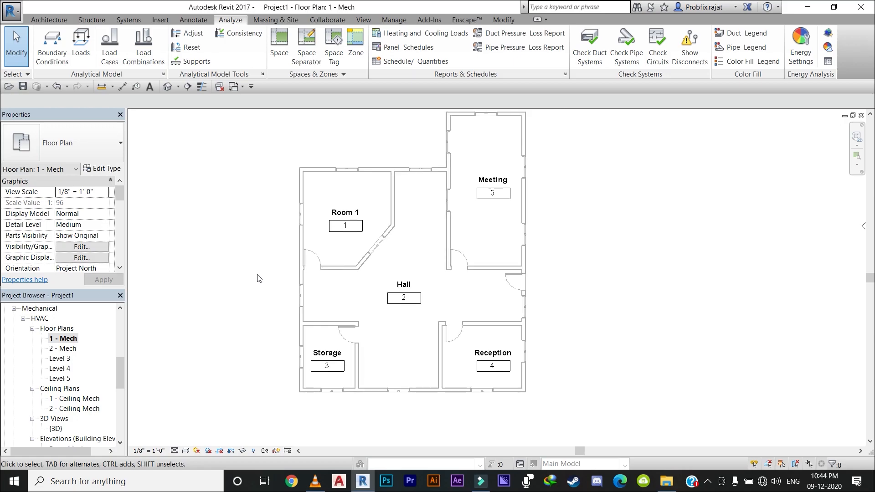
scroll(376, 254, up, 1)
scroll(288, 271, down, 1)
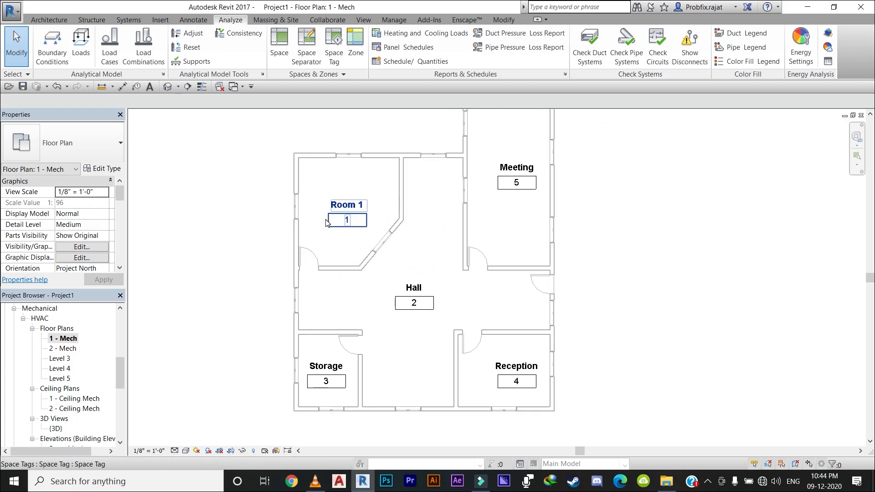